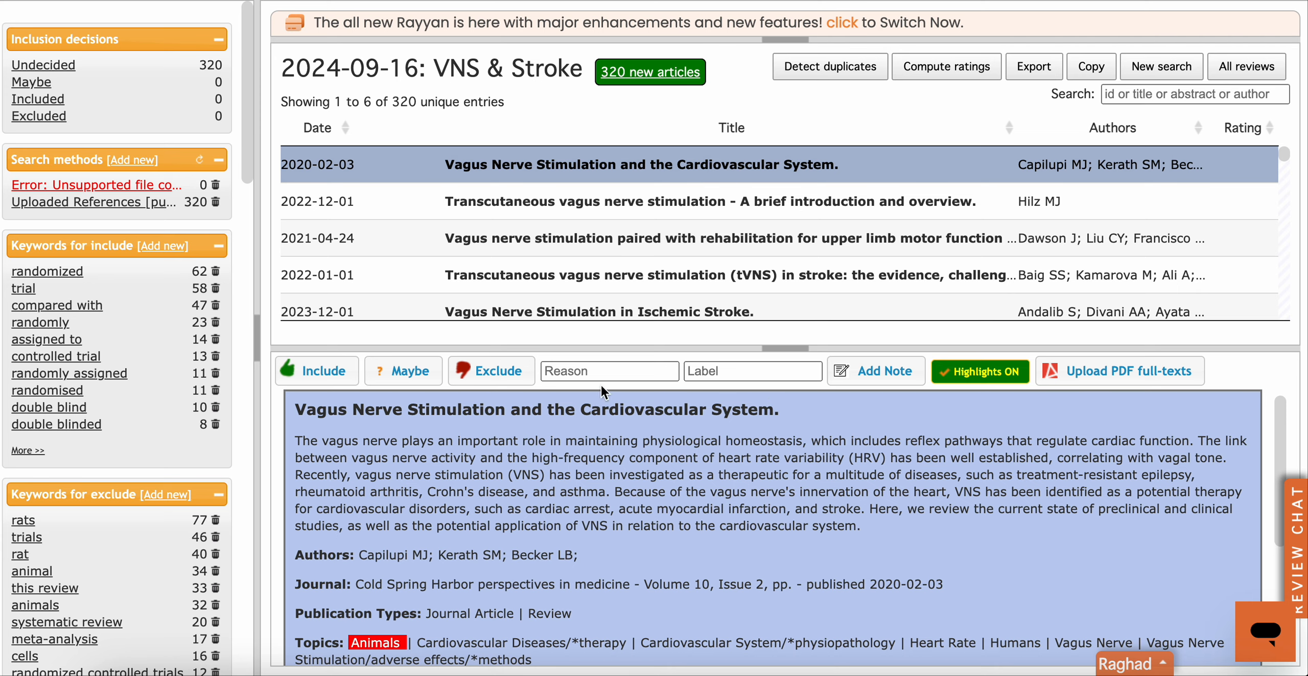
- Exclude the first two articles, "Vagus Nerve Stimulation and the Cardiovascular System" and "Transcutaneous vagus nerve stimulation - A brief introduction and overview"
mouse_move(785, 348)
left_mouse_down()
mouse_move(792, 278)
mouse_move(790, 300)
mouse_move(770, 300)
mouse_move(787, 331)
left_mouse_up()
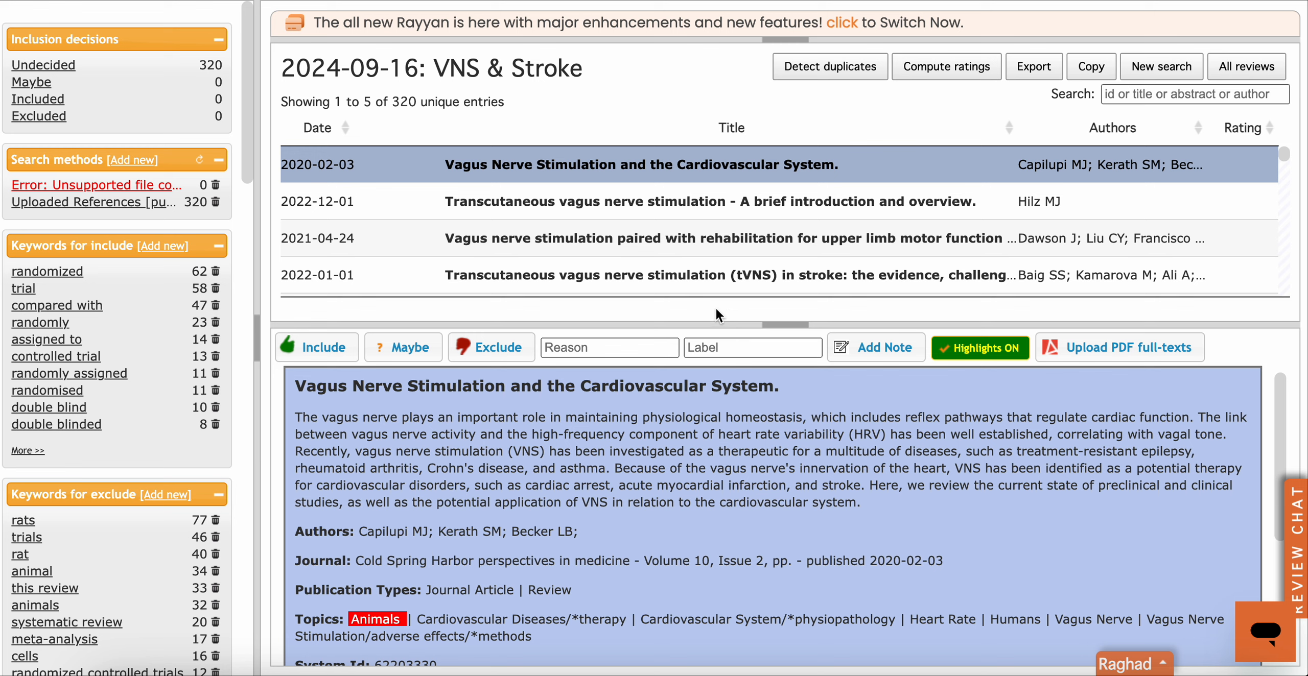
left_click(491, 351)
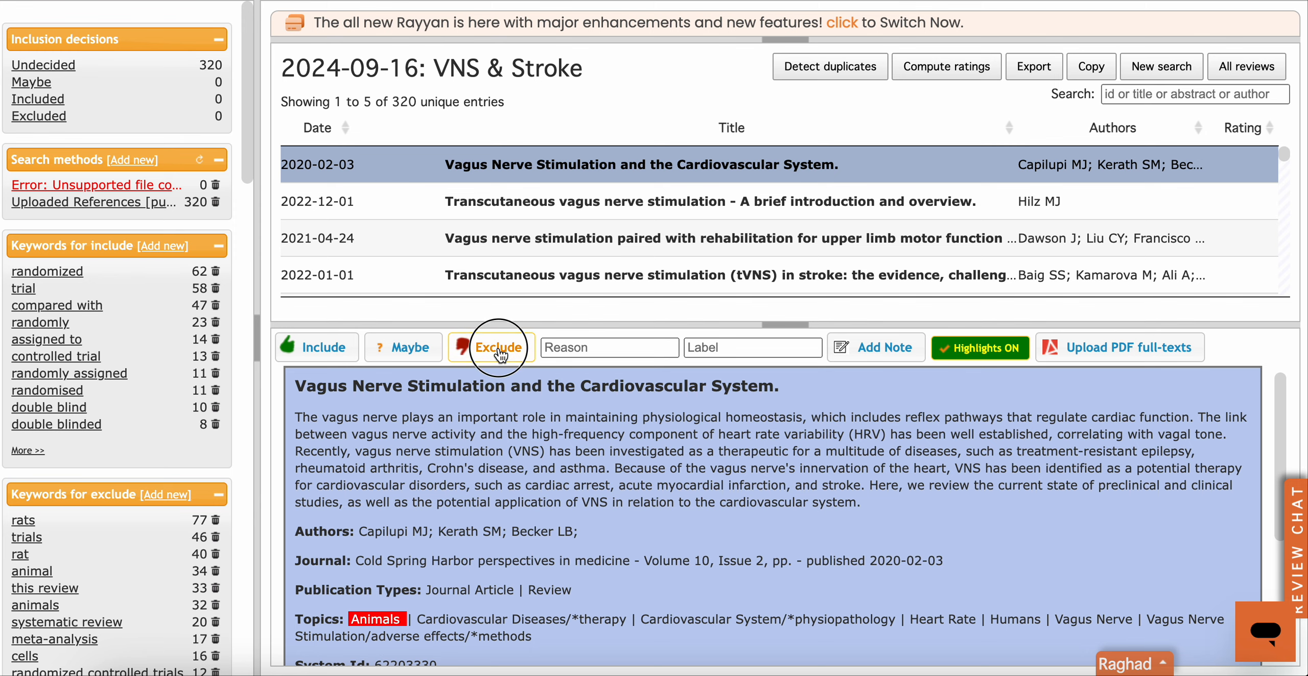
left_click(707, 209)
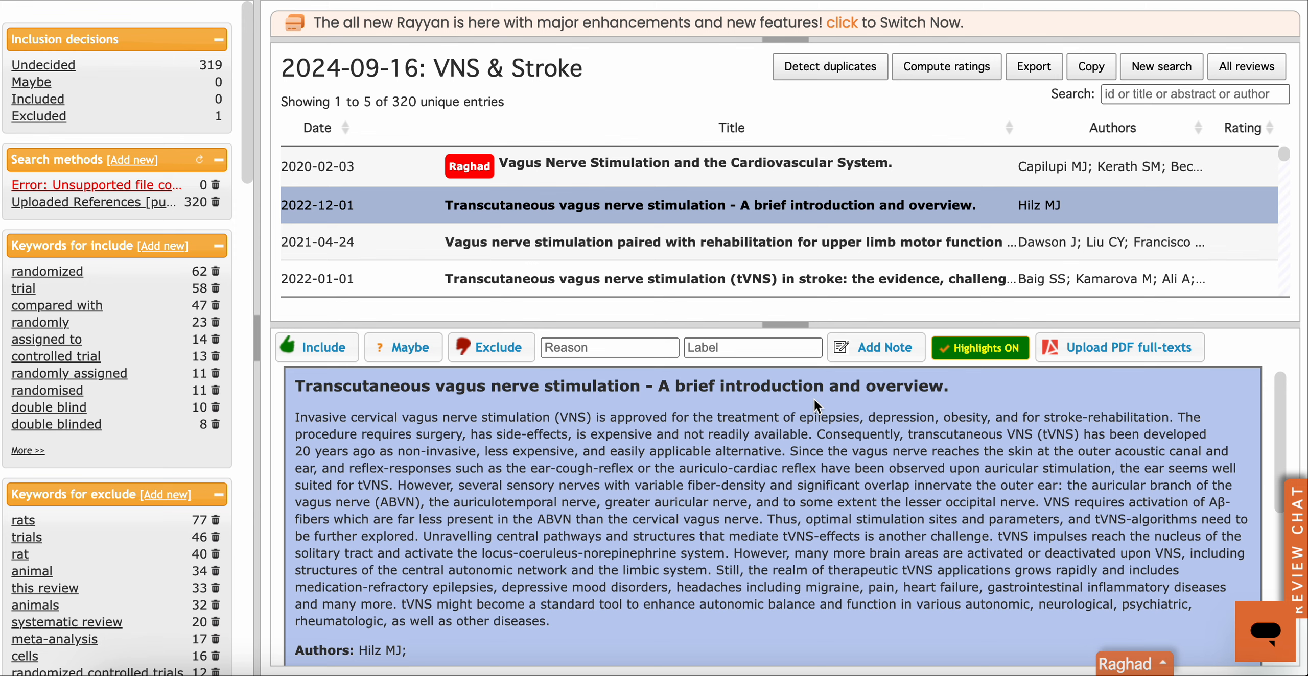
left_click(493, 348)
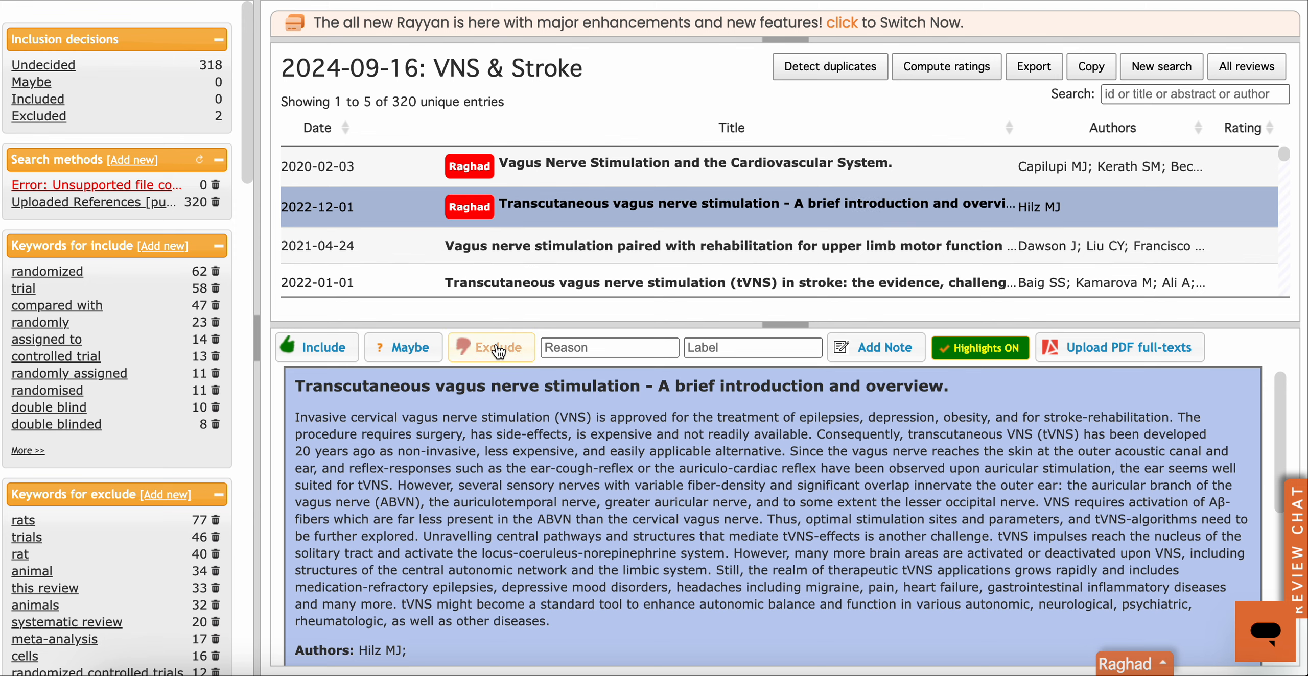
- Check the methods, participant age and FMA-UE criteria in the 2021-04-24 VNS-REHAB trial abstract and mark the article as included
left_click(636, 251)
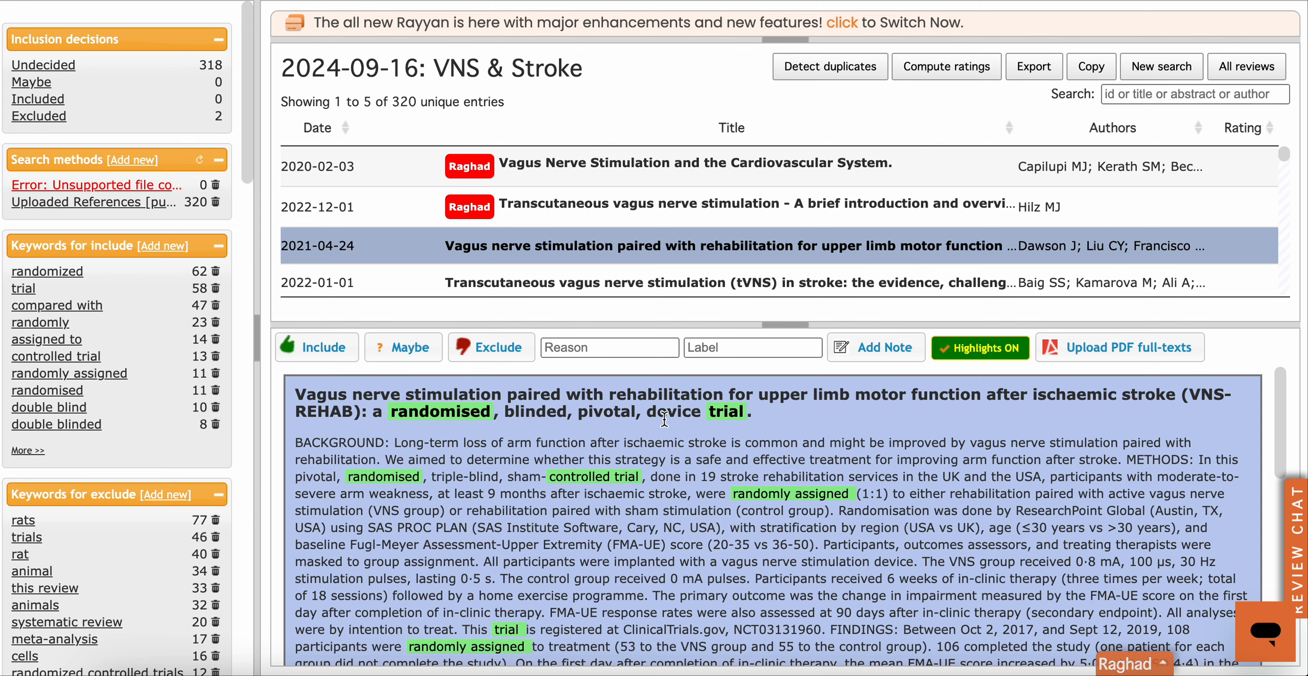
scroll(671, 454, "down", 2)
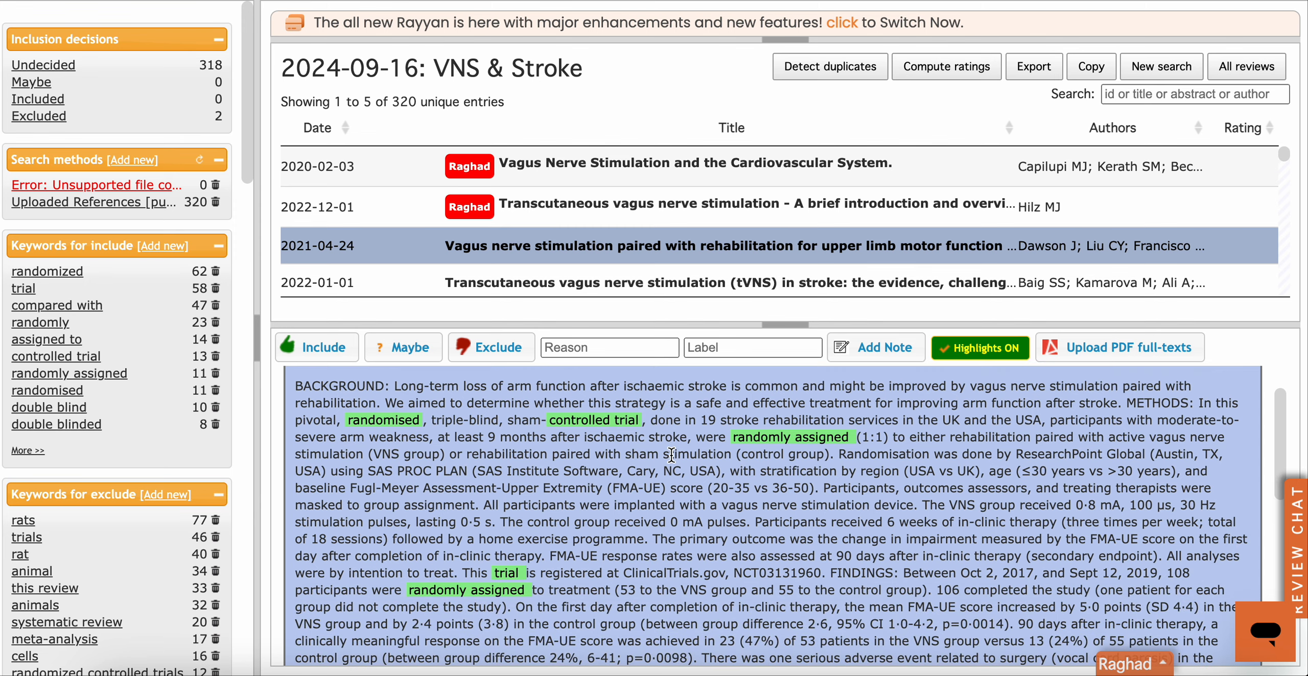
left_click_drag(1195, 406, 1130, 414)
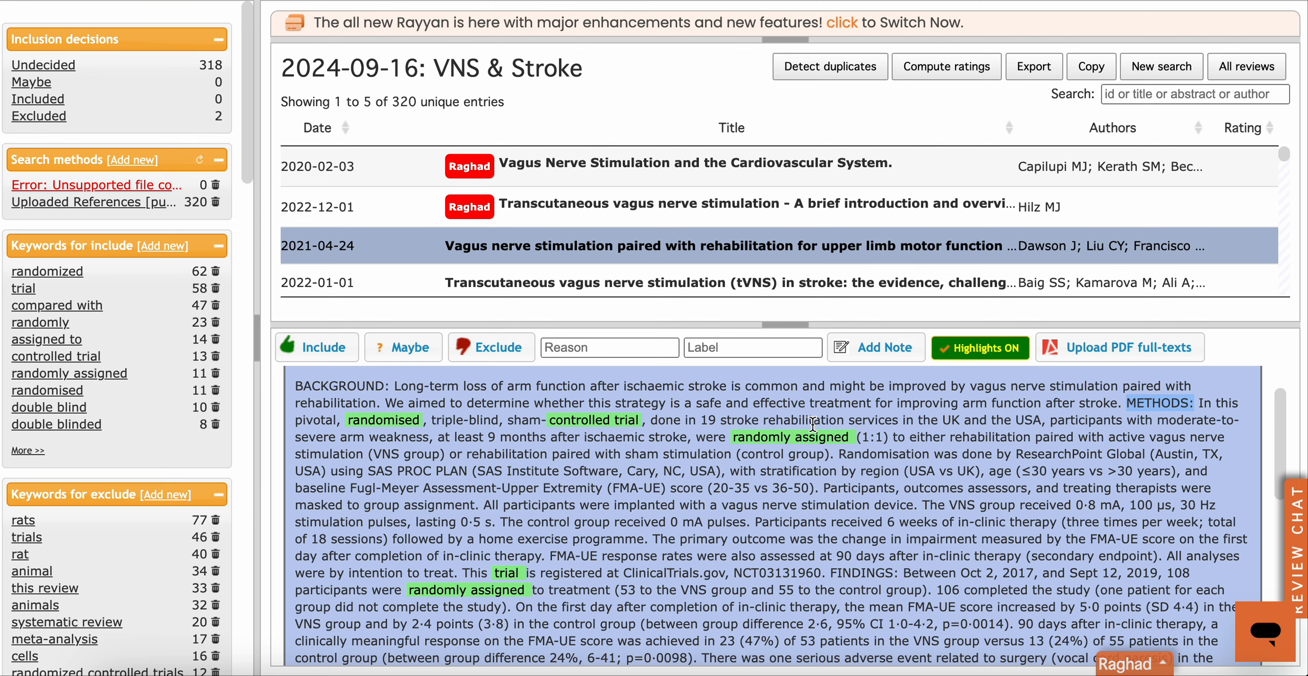
scroll(812, 424, "up", 2)
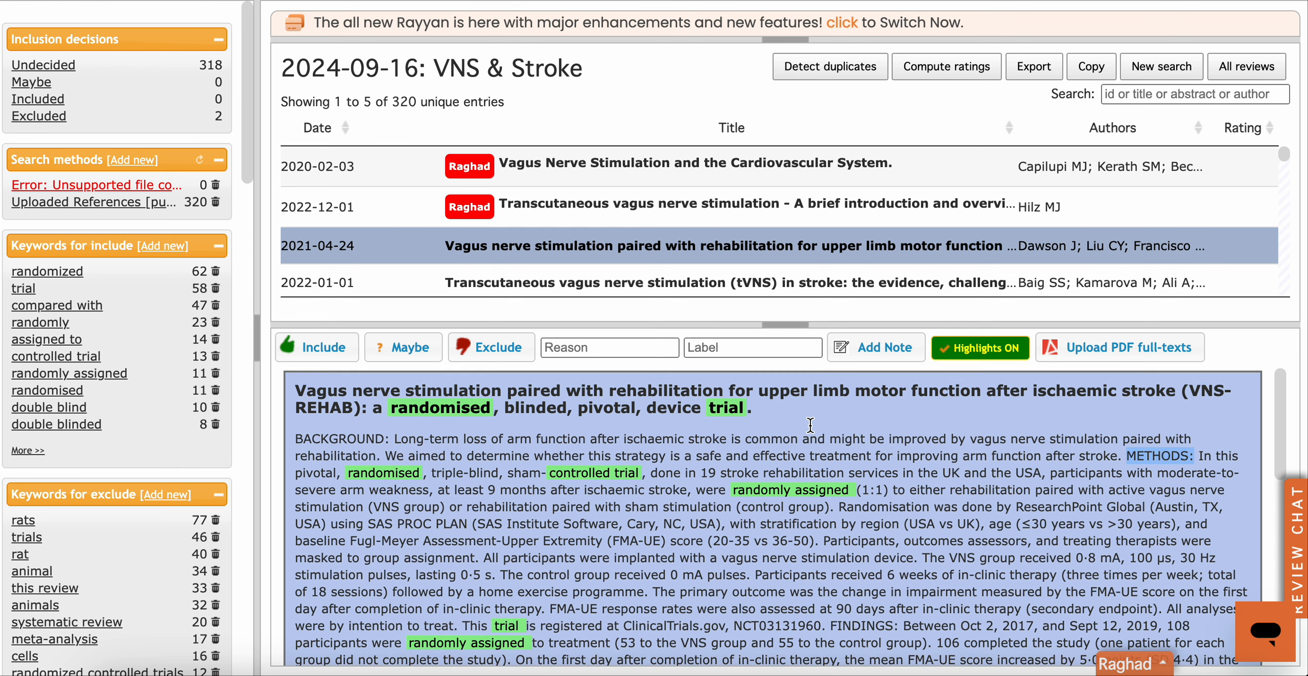
scroll(810, 425, "down", 1)
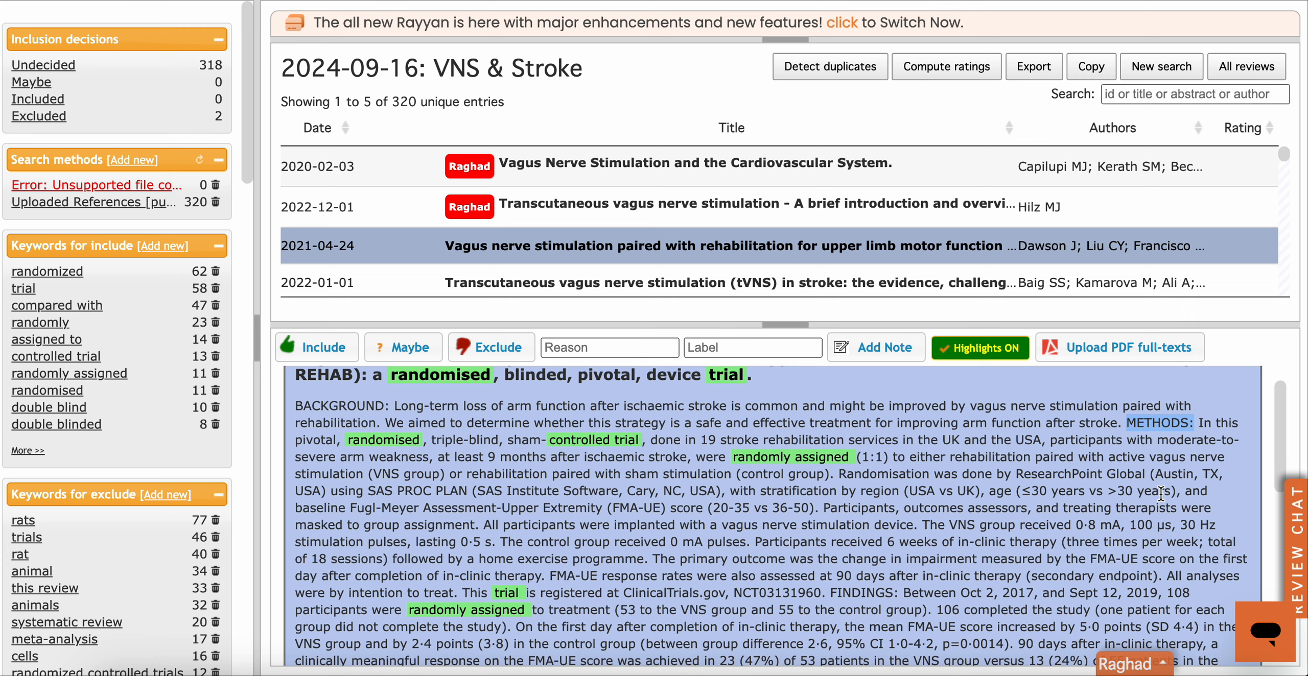
left_click_drag(1159, 491, 990, 503)
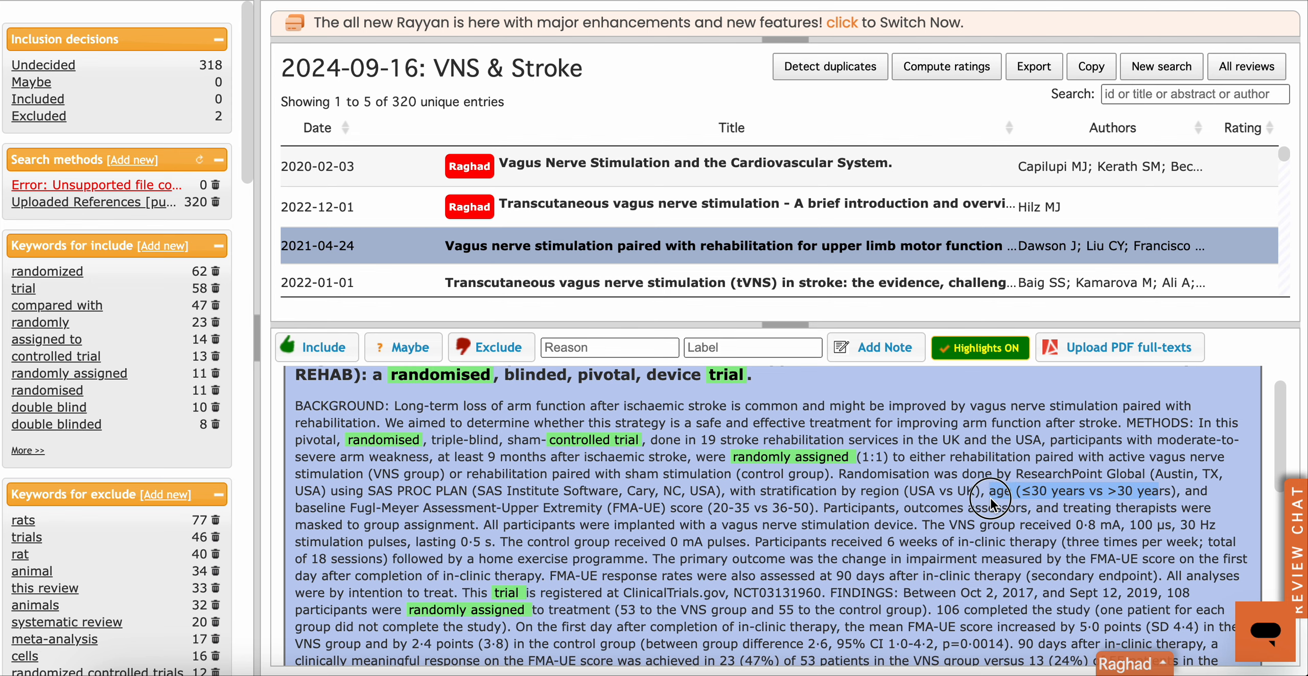
scroll(939, 476, "up", 1)
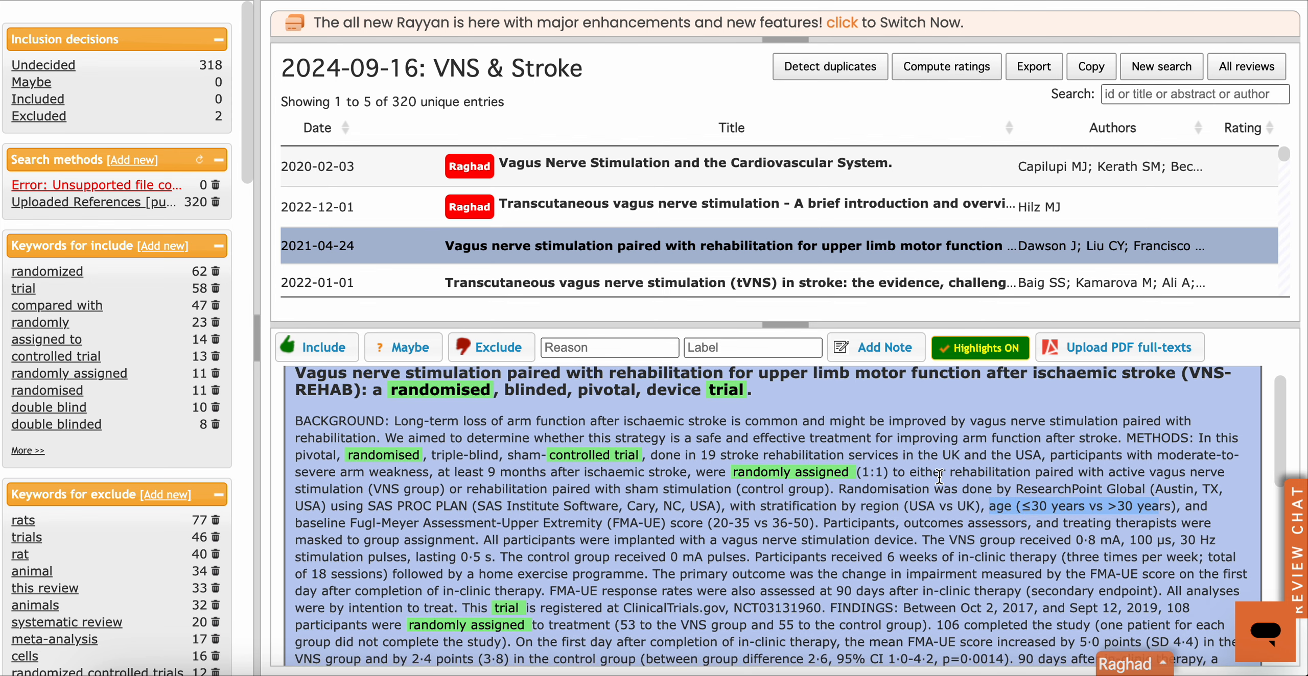
scroll(939, 476, "down", 1)
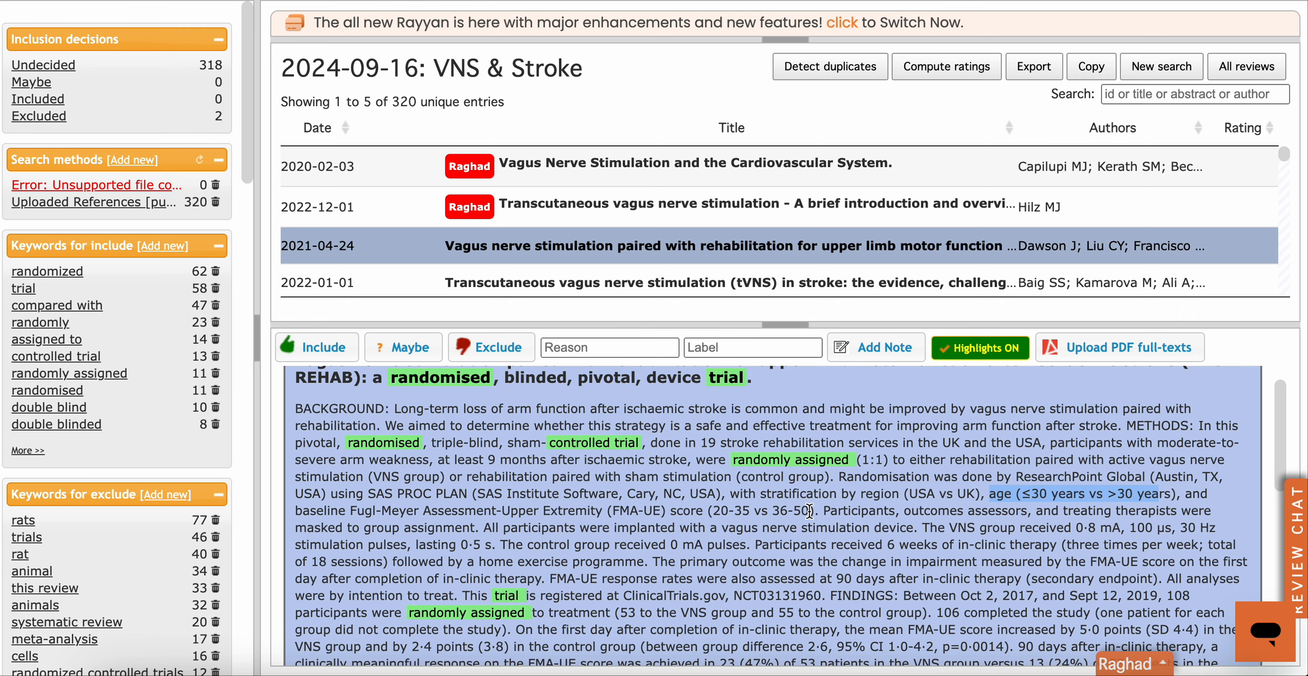
left_click_drag(817, 510, 1061, 498)
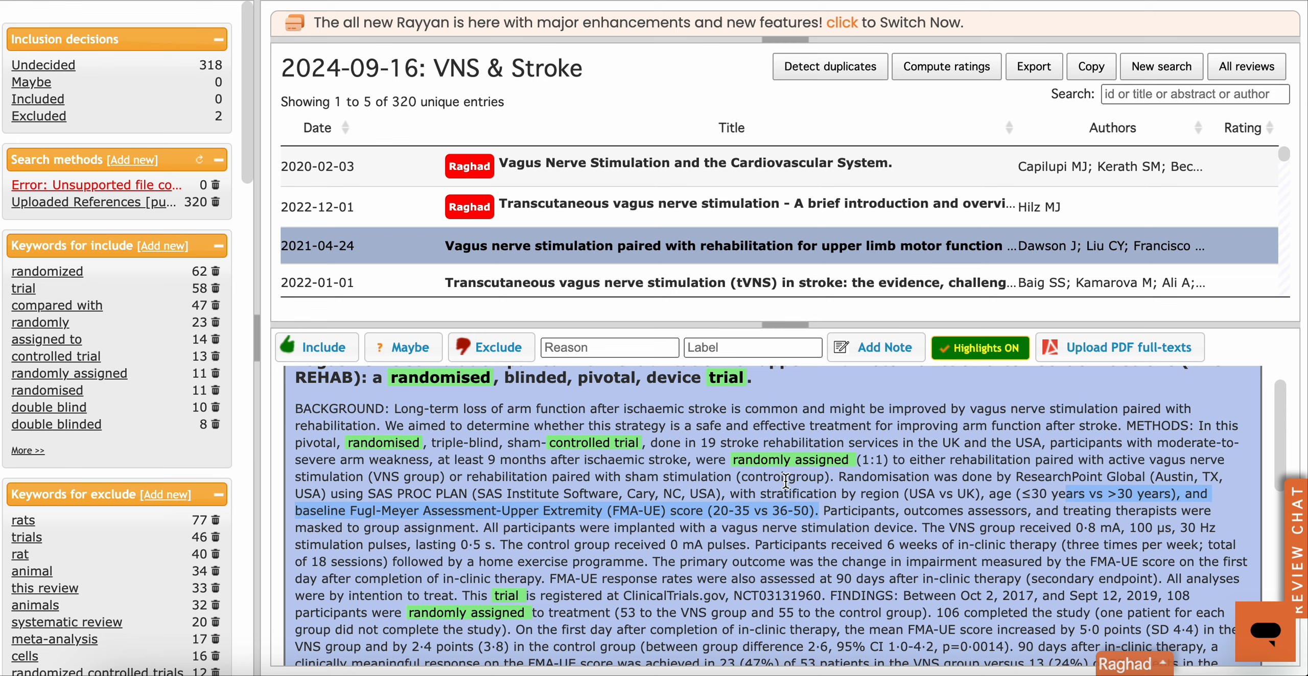
left_click(323, 347)
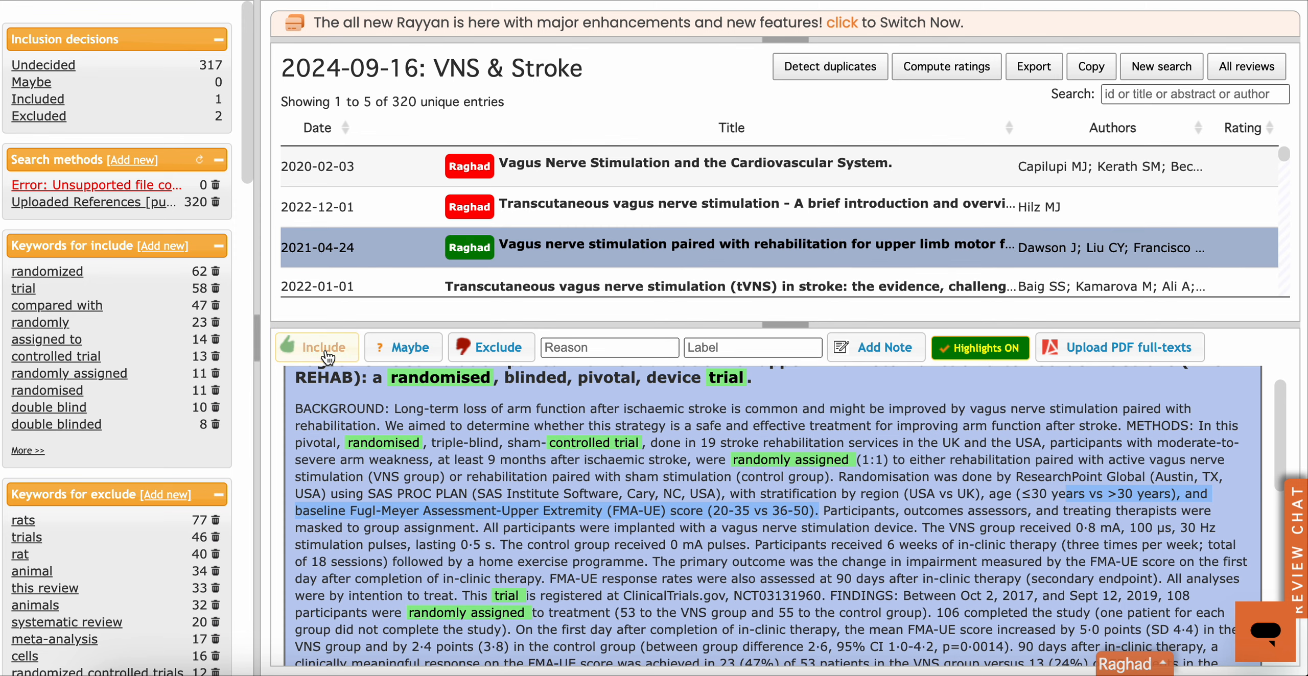
- Read the abstract of "Transcutaneous vagus nerve stimulation (tVNS) in stroke: the evidence, challenges and future directions" and exclude the article
scroll(646, 233, "down", 1)
left_click(646, 233)
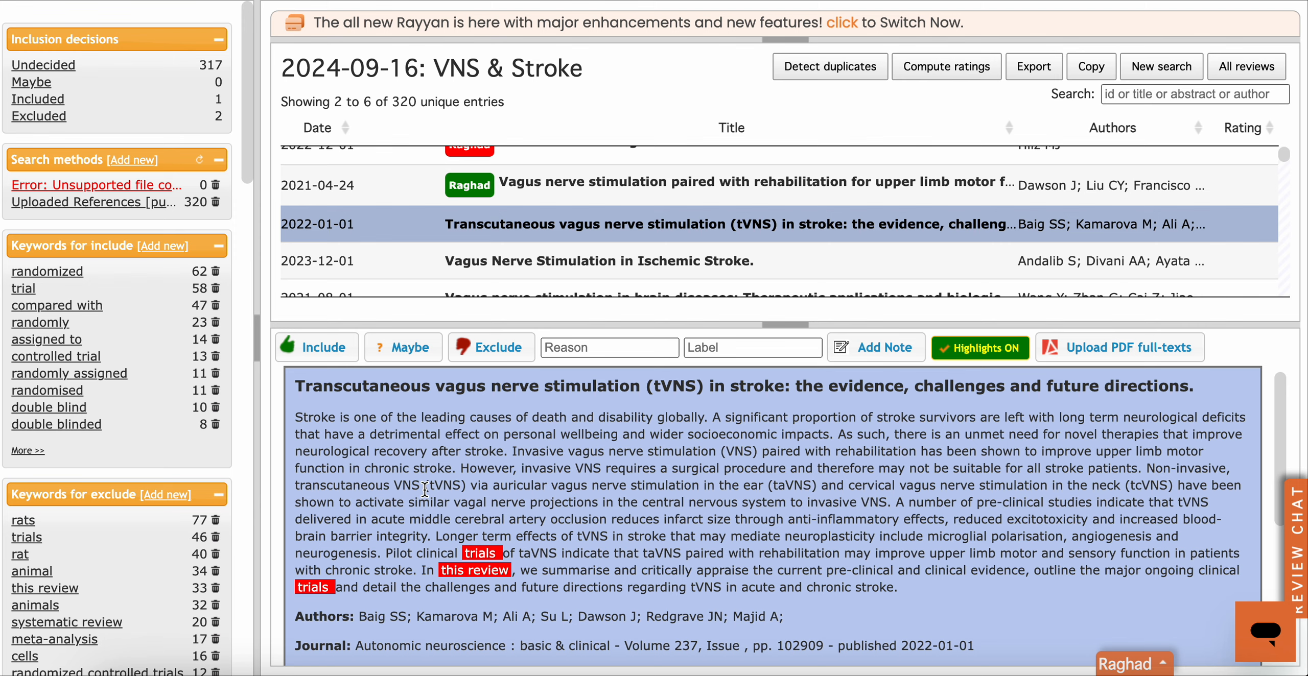
scroll(424, 490, "down", 1)
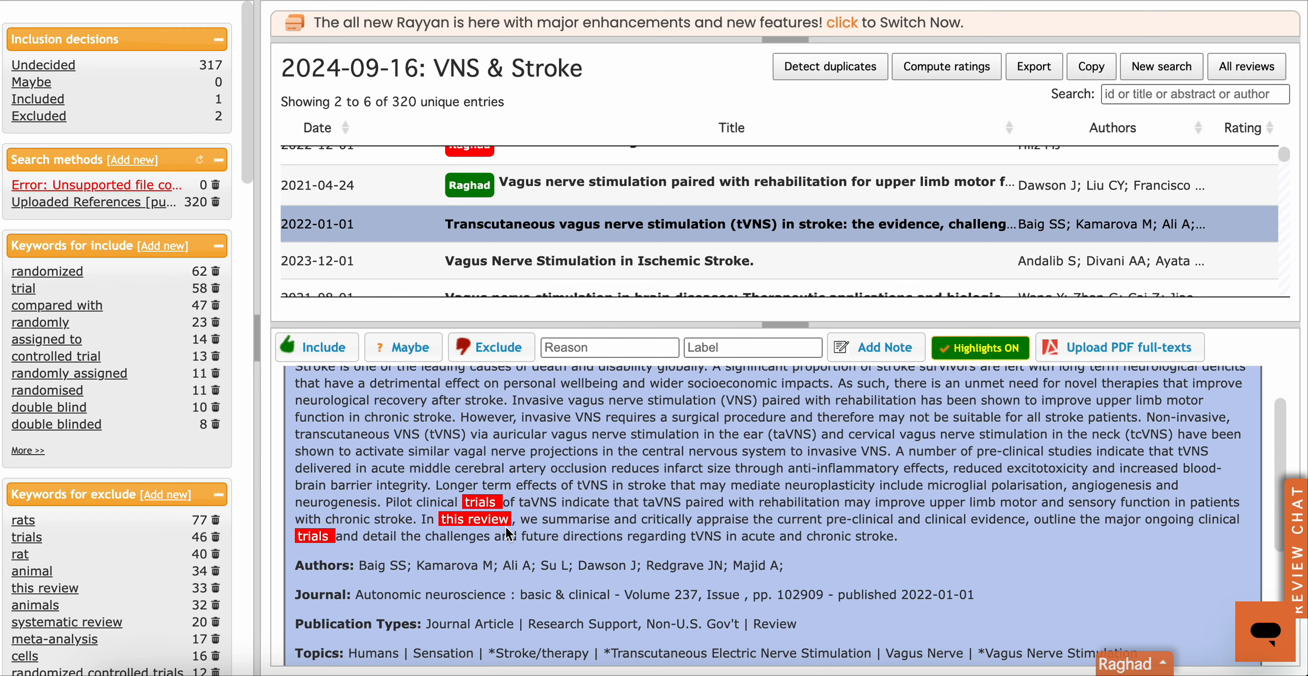
scroll(566, 500, "up", 2)
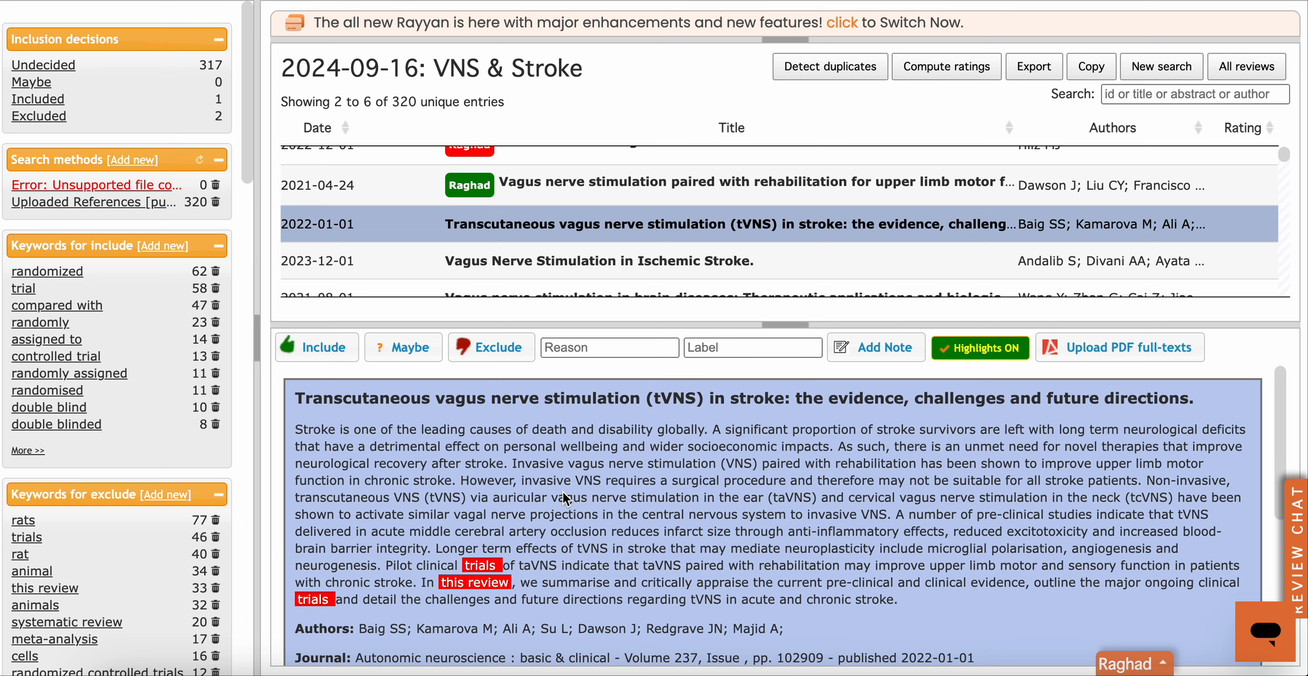
left_click(496, 352)
- Check the "This review" keyword in the abstract of "Vagus Nerve Stimulation in Ischemic Stroke" and exclude the article
left_click(615, 266)
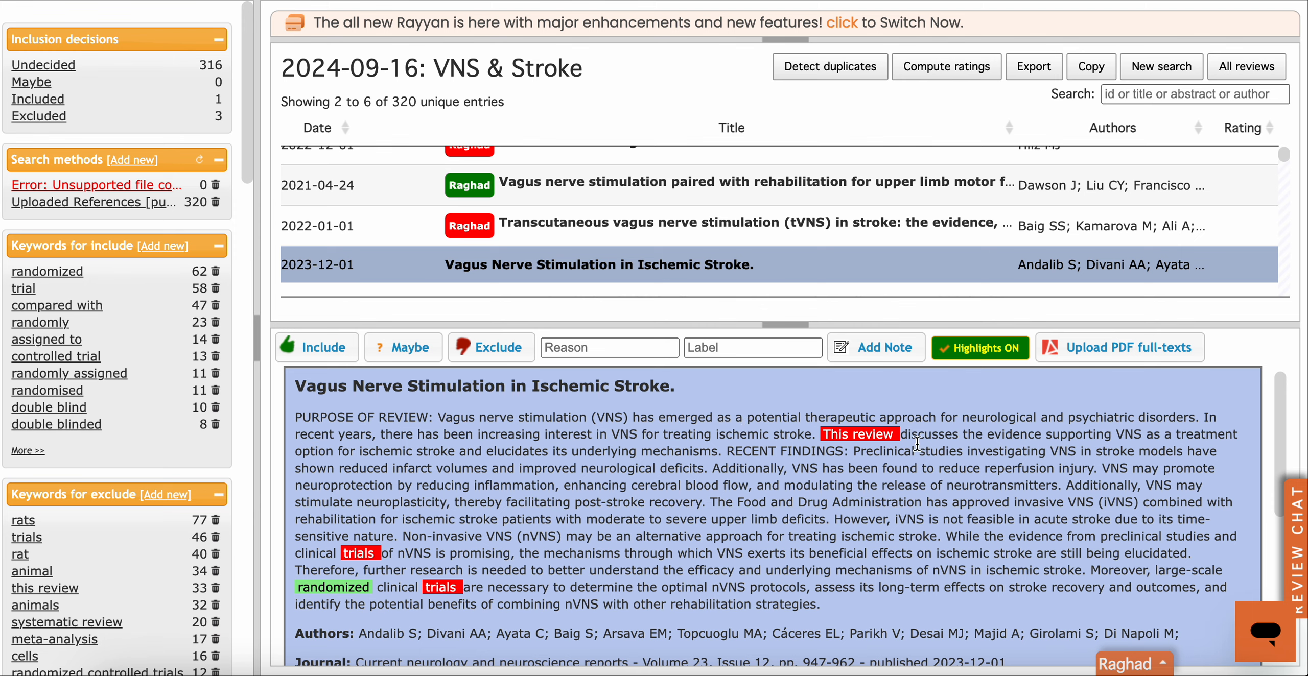
left_click_drag(898, 437, 820, 435)
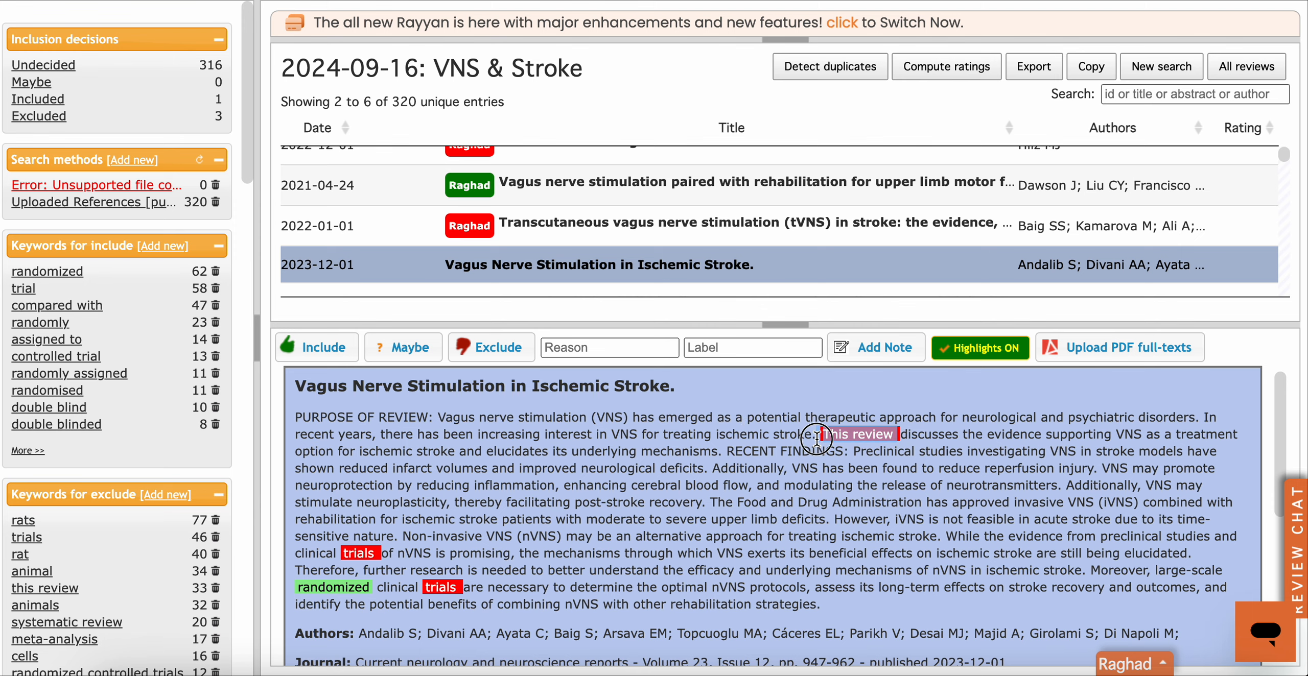
left_click(493, 351)
- Check the "This review" wording in "Vagus nerve stimulation in brain diseases: Therapeutic applications and biological mechanisms" and exclude the article
scroll(564, 283, "down", 3)
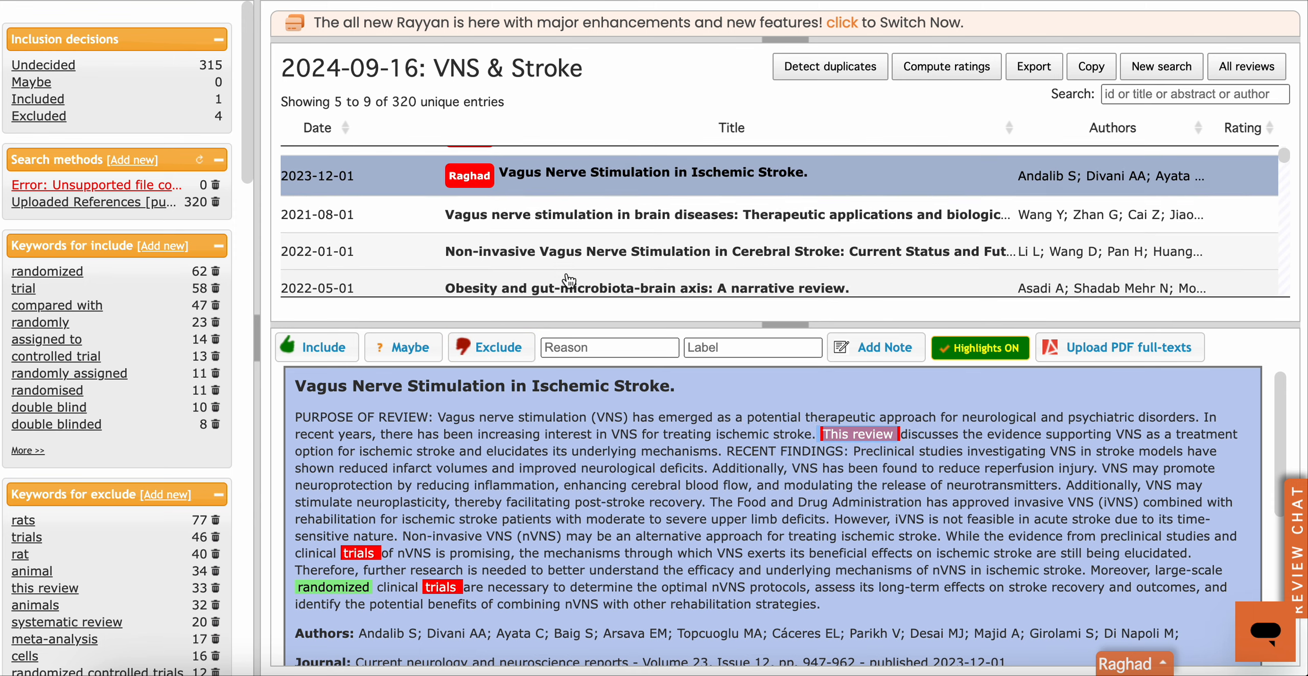
left_click(567, 225)
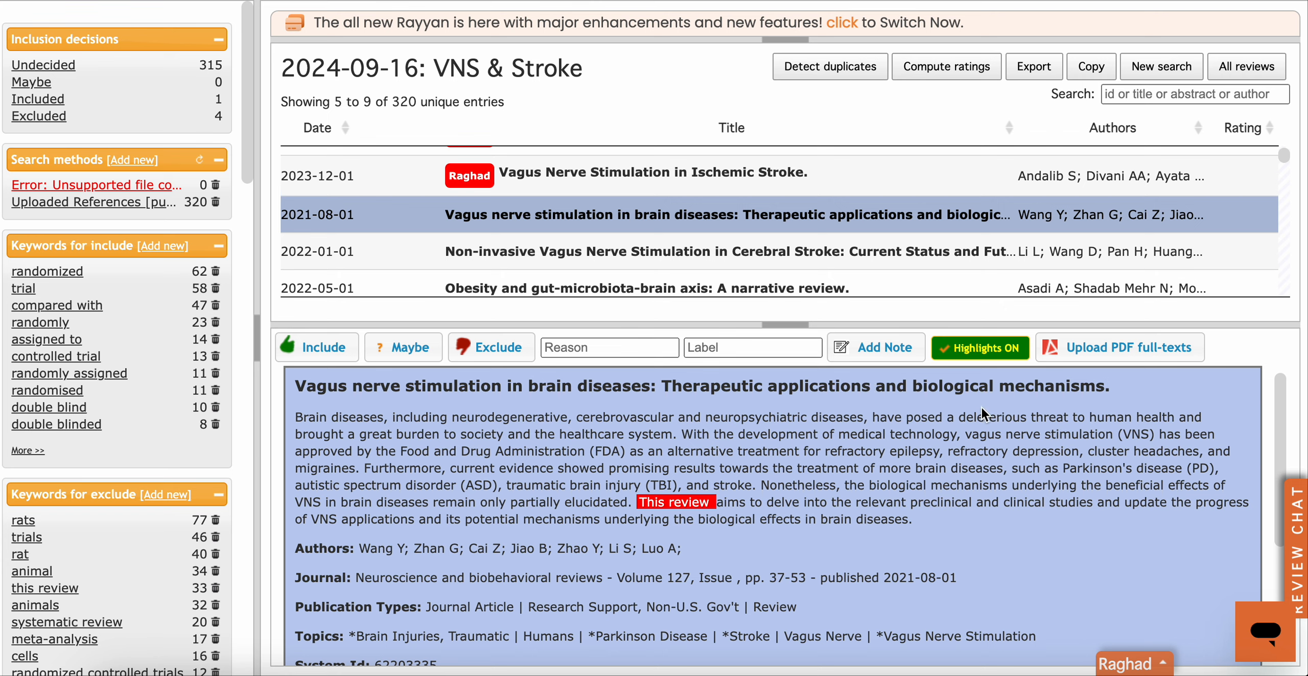
left_click_drag(638, 502, 722, 503)
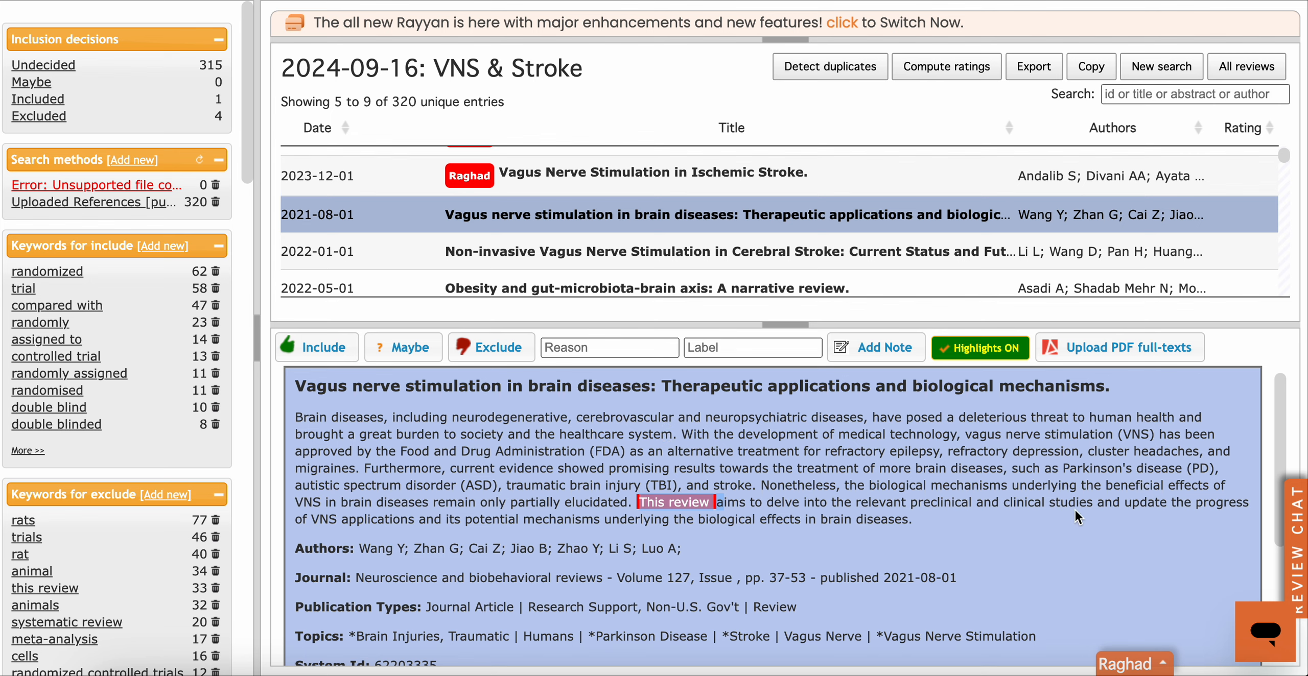
left_click(631, 510)
scroll(631, 510, "down", 1)
left_click(488, 347)
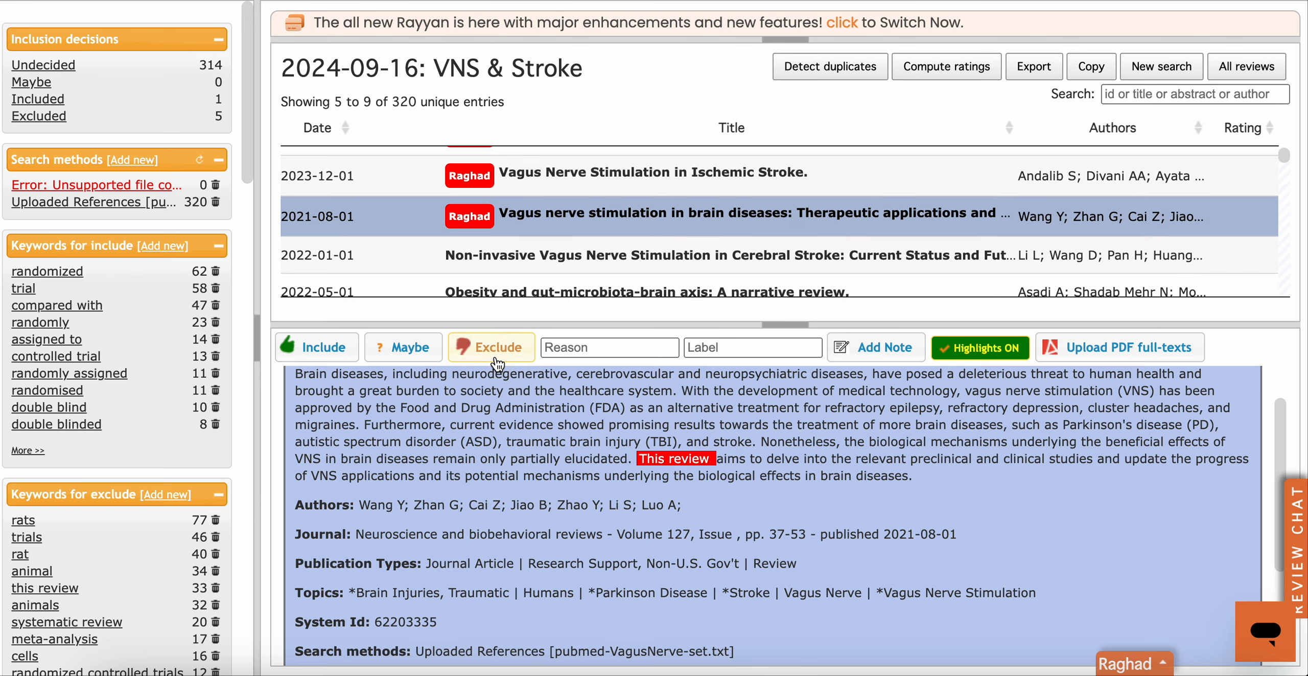
- Read the abstract of "Non-invasive Vagus Nerve Stimulation in Cerebral Stroke: Current Status and Future Perspectives" and mark the article as Maybe
left_click(626, 265)
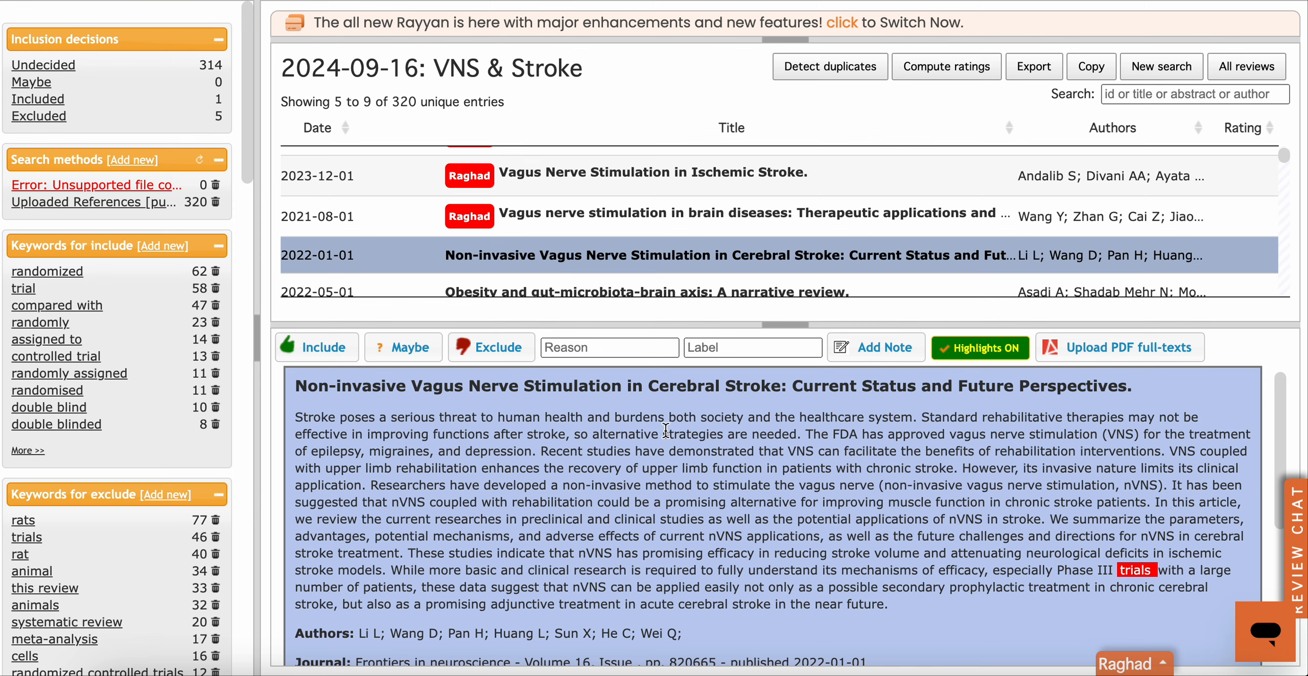
scroll(585, 424, "down", 1)
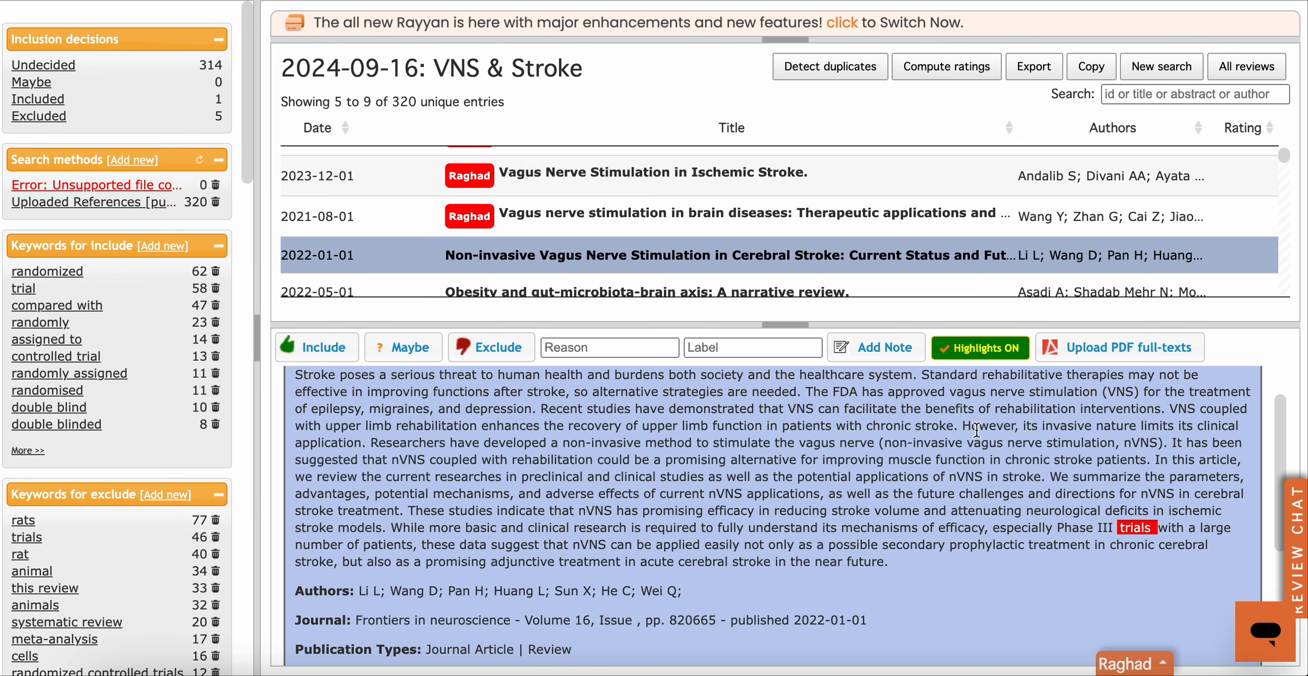
scroll(709, 464, "down", 3)
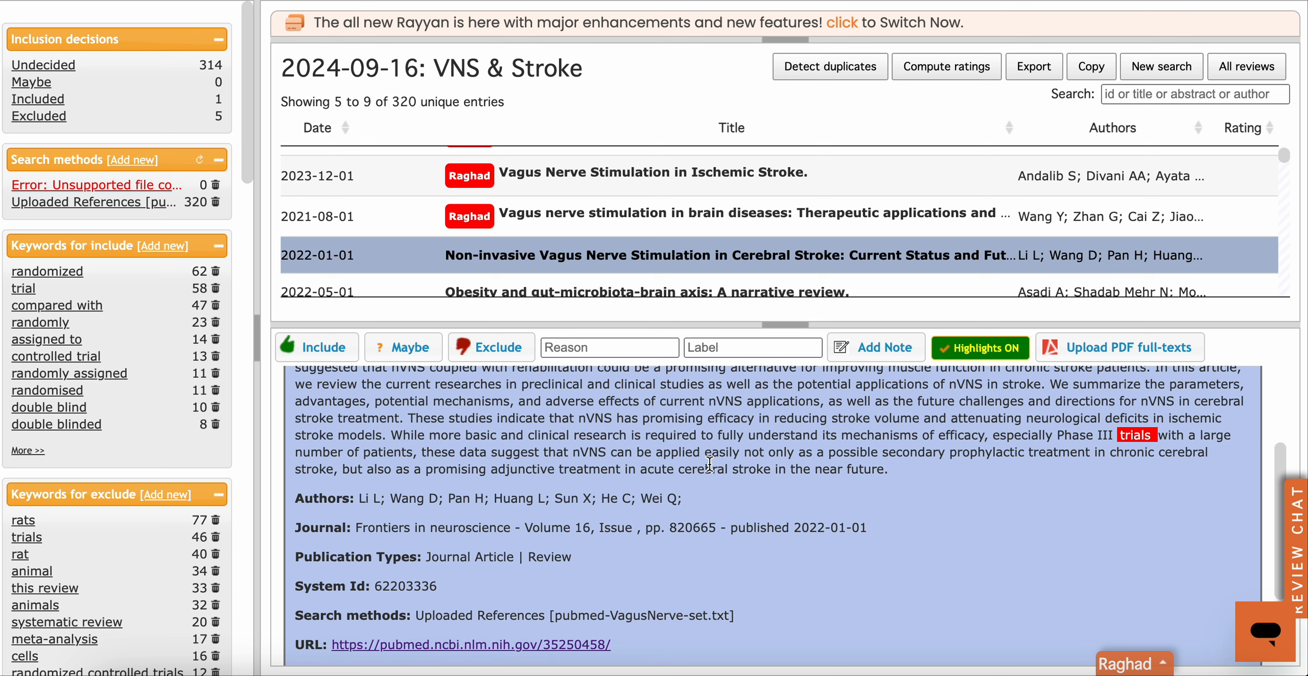
scroll(709, 463, "up", 2)
scroll(709, 464, "up", 2)
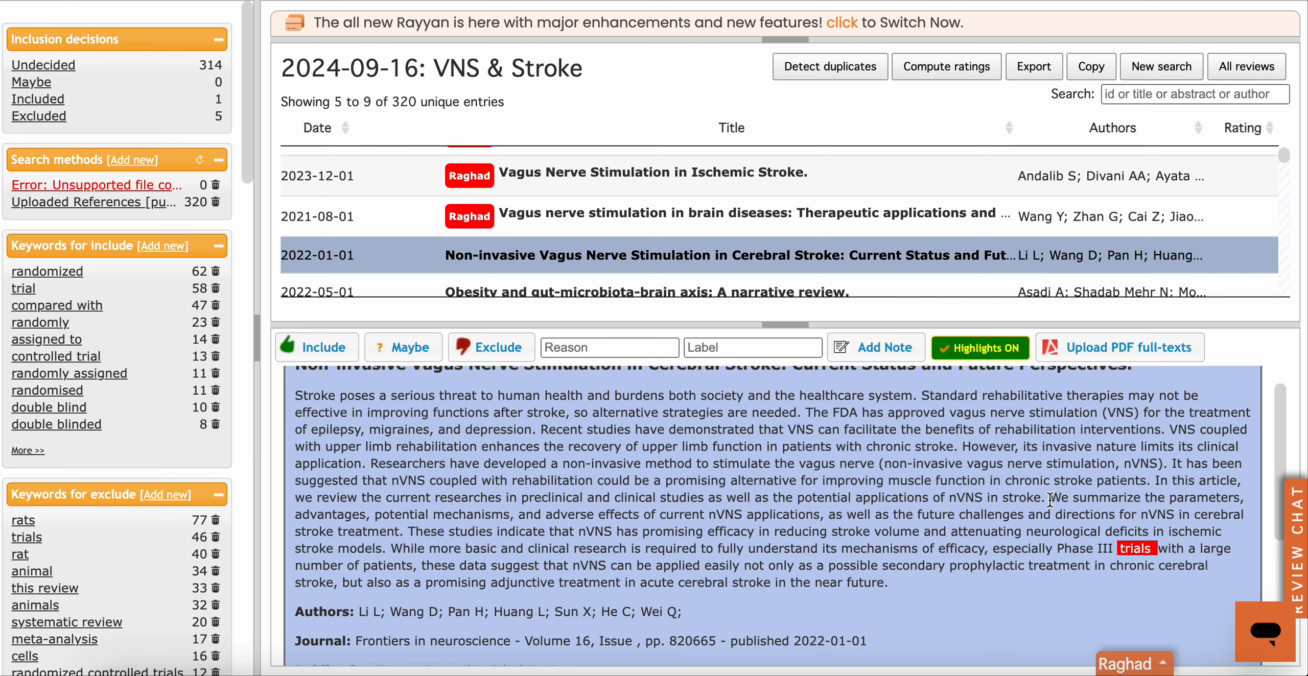
left_click_drag(1045, 500, 1234, 519)
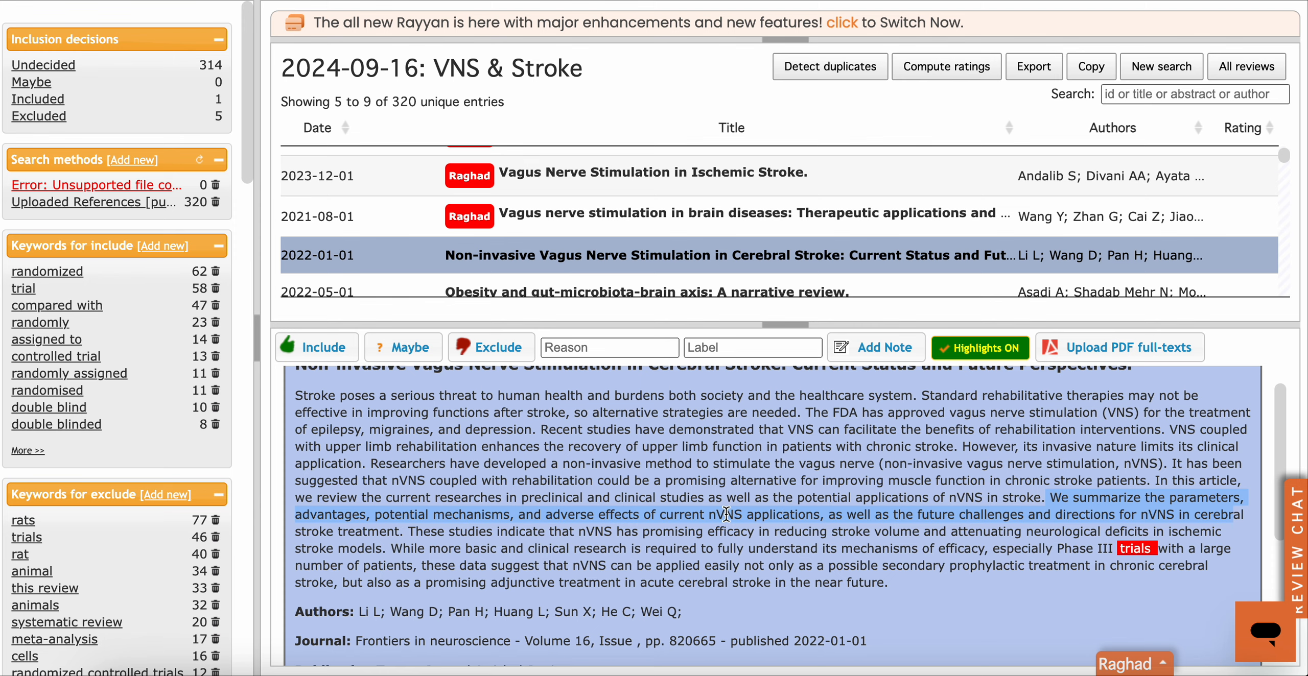
scroll(725, 511, "up", 1)
scroll(722, 509, "down", 1)
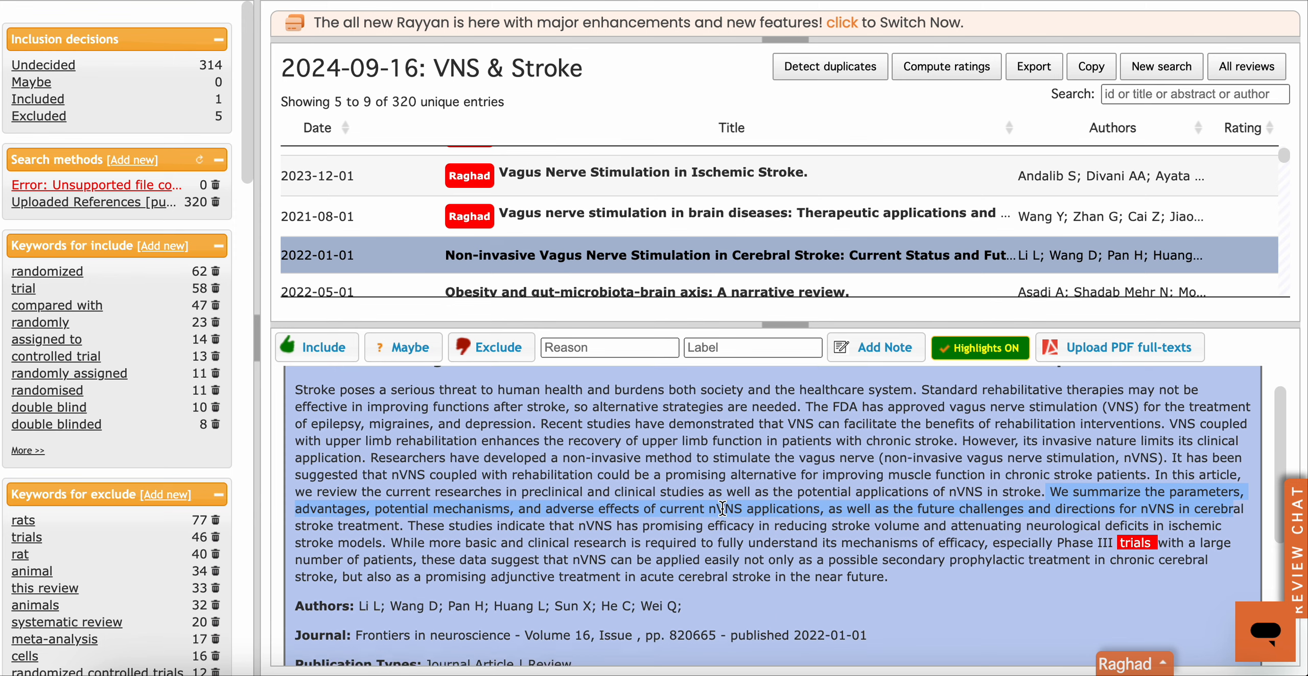
scroll(721, 508, "down", 1)
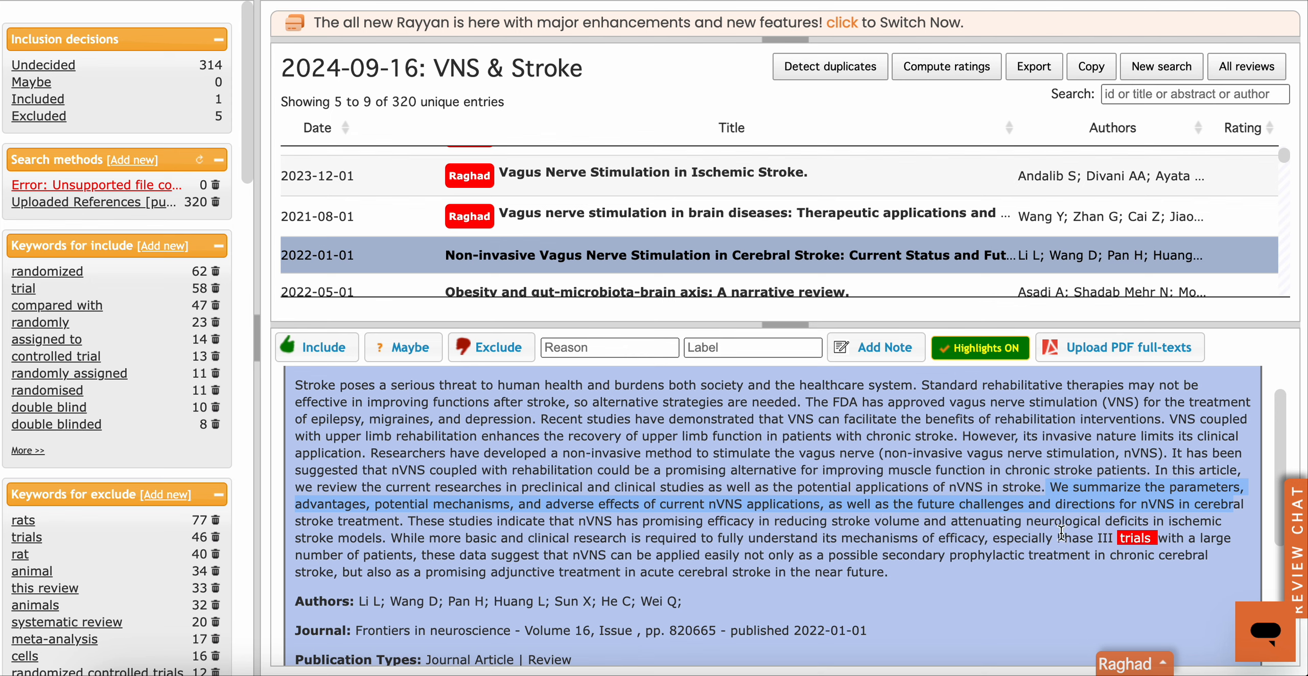
scroll(761, 481, "up", 1)
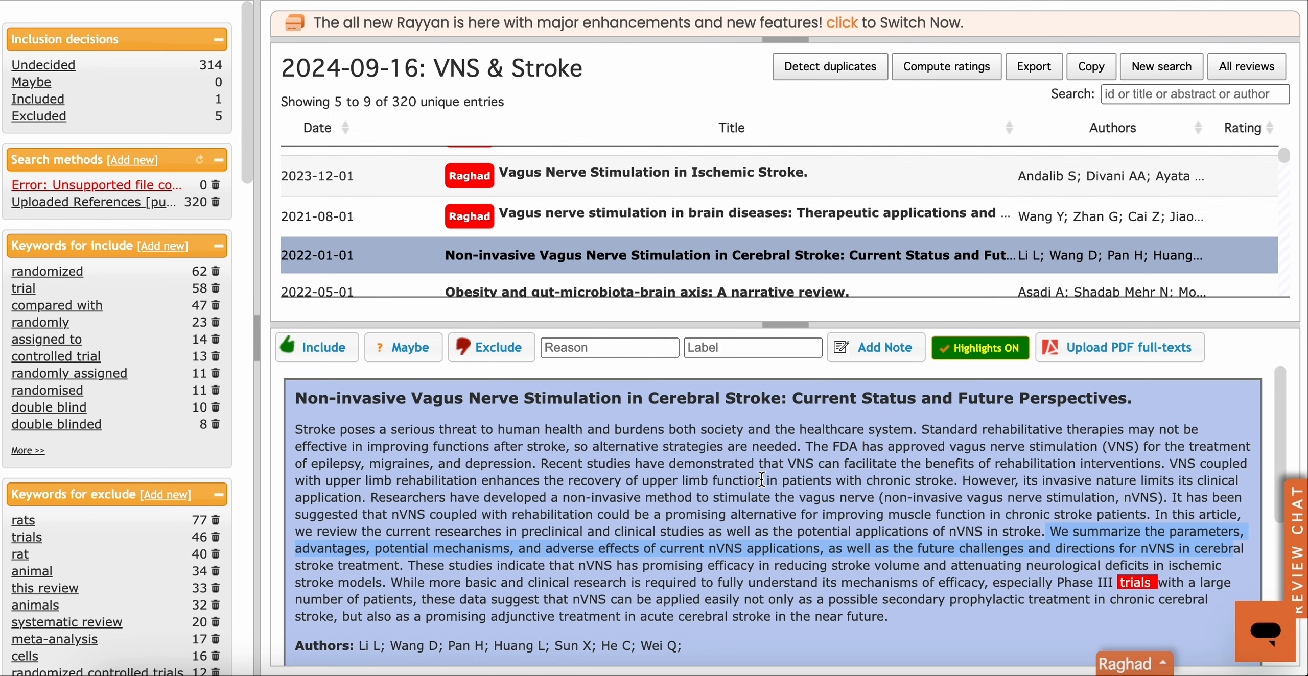
left_click(411, 351)
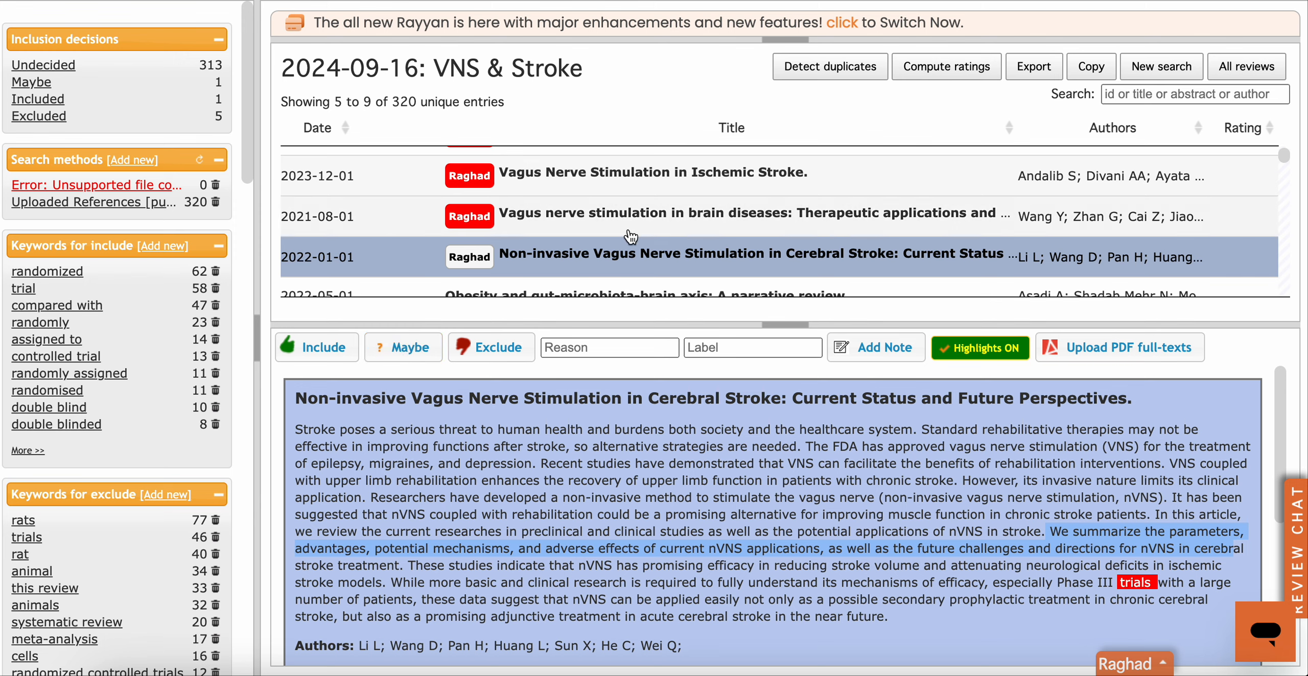
scroll(631, 236, "down", 2)
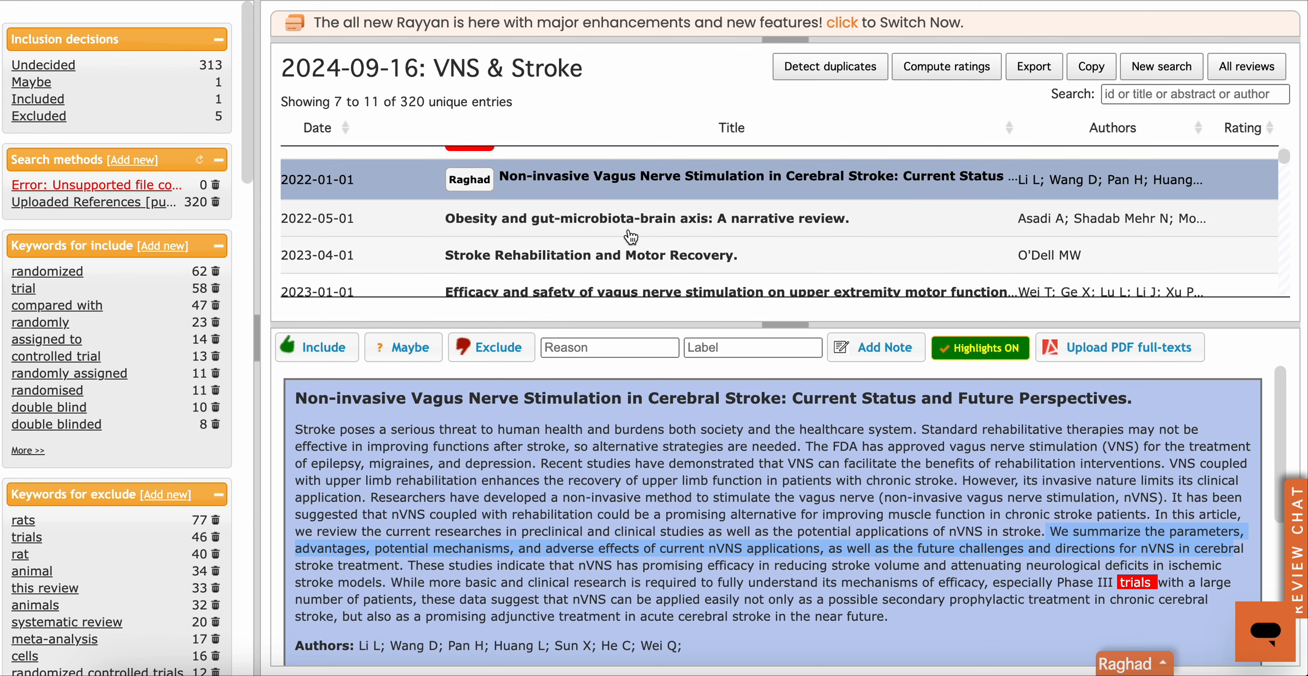
scroll(631, 236, "up", 2)
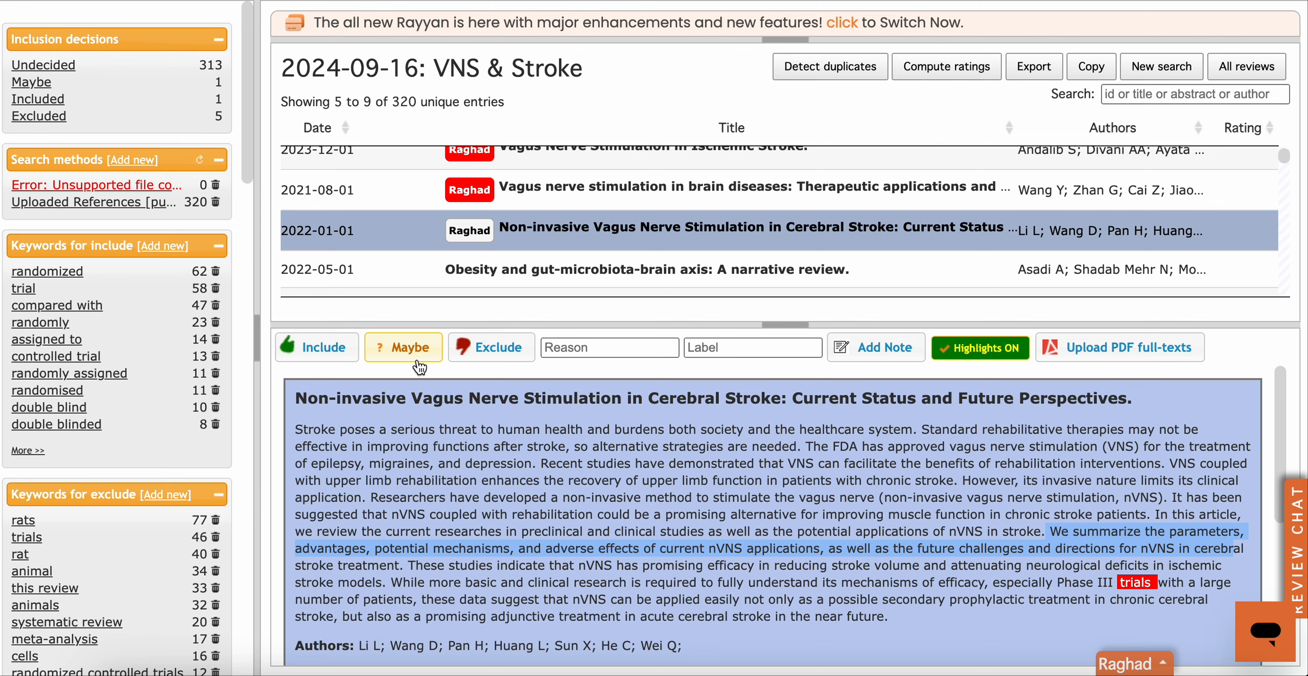
scroll(531, 470, "down", 5)
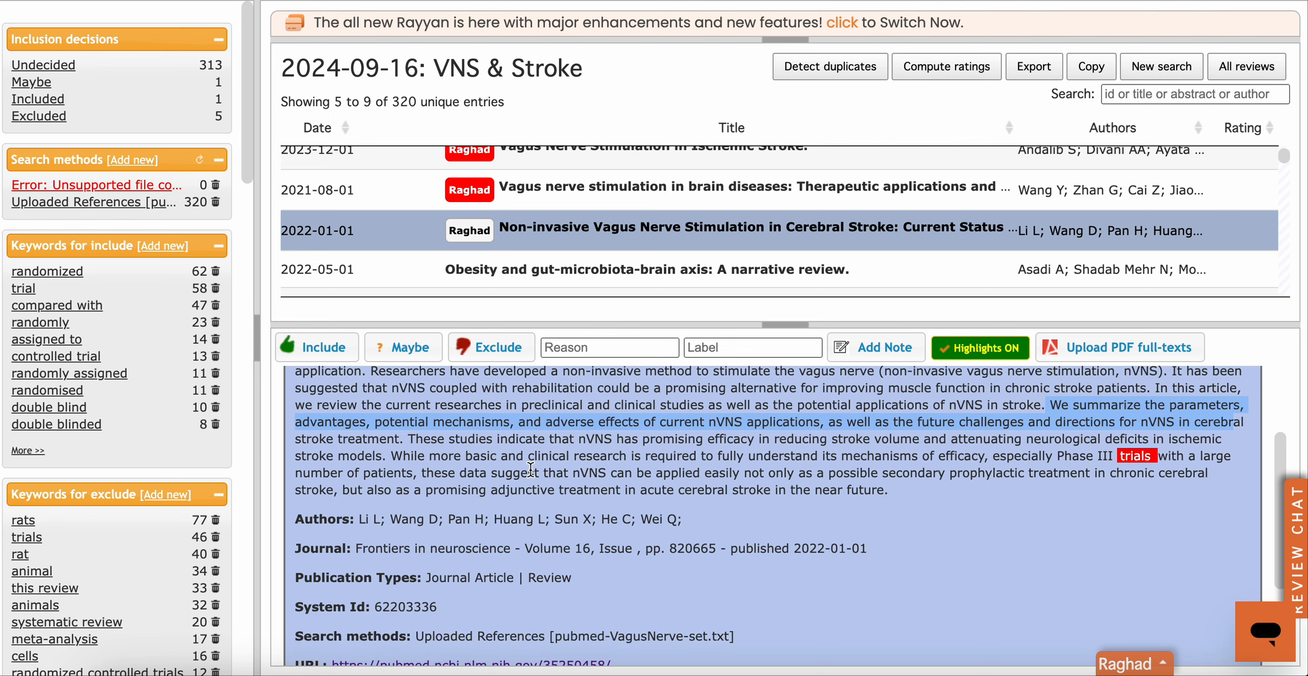
- View the PubMed record of "Non-invasive Vagus Nerve Stimulation in Cerebral Stroke: Current Status and Future Perspectives" and return to the review
scroll(530, 469, "down", 1)
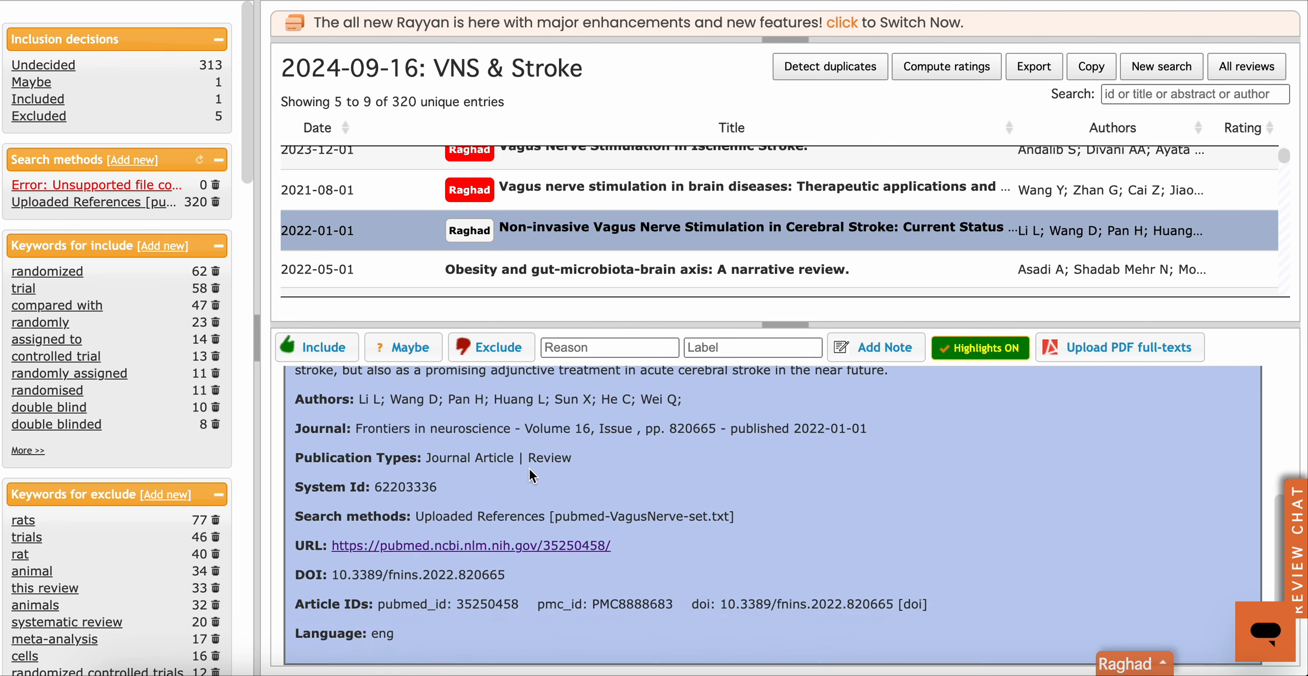
left_click(427, 541)
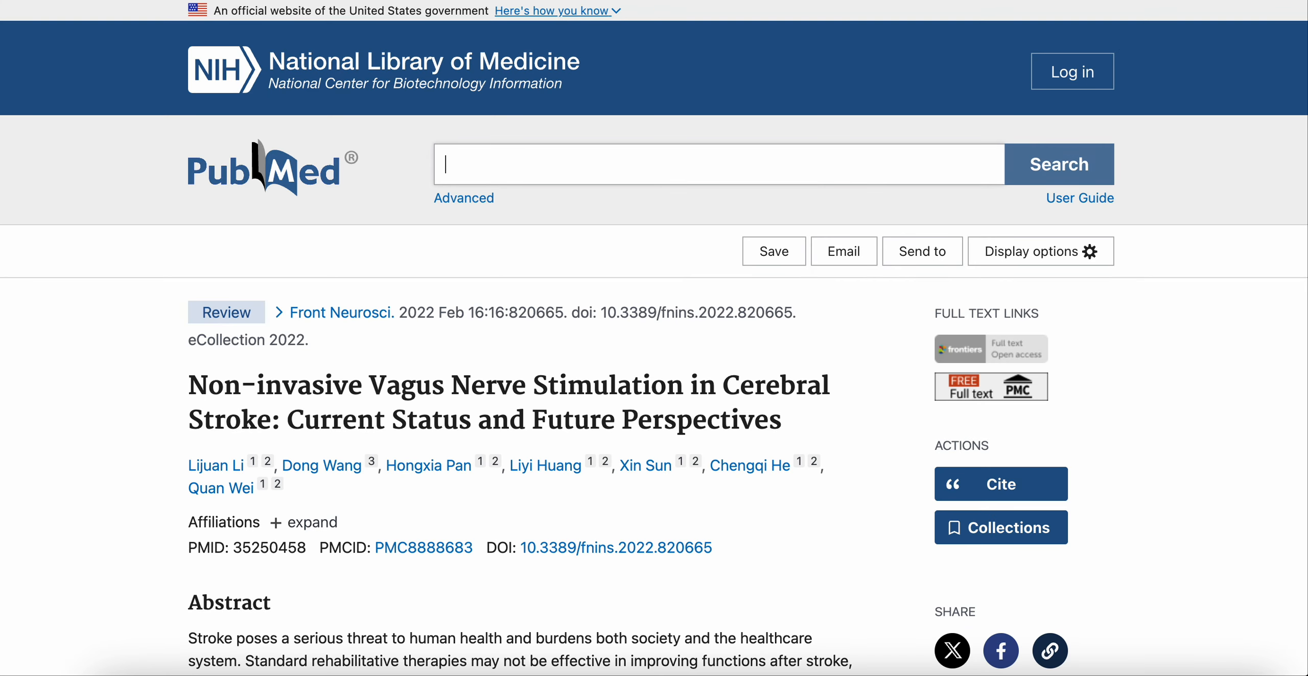
key("super+w")
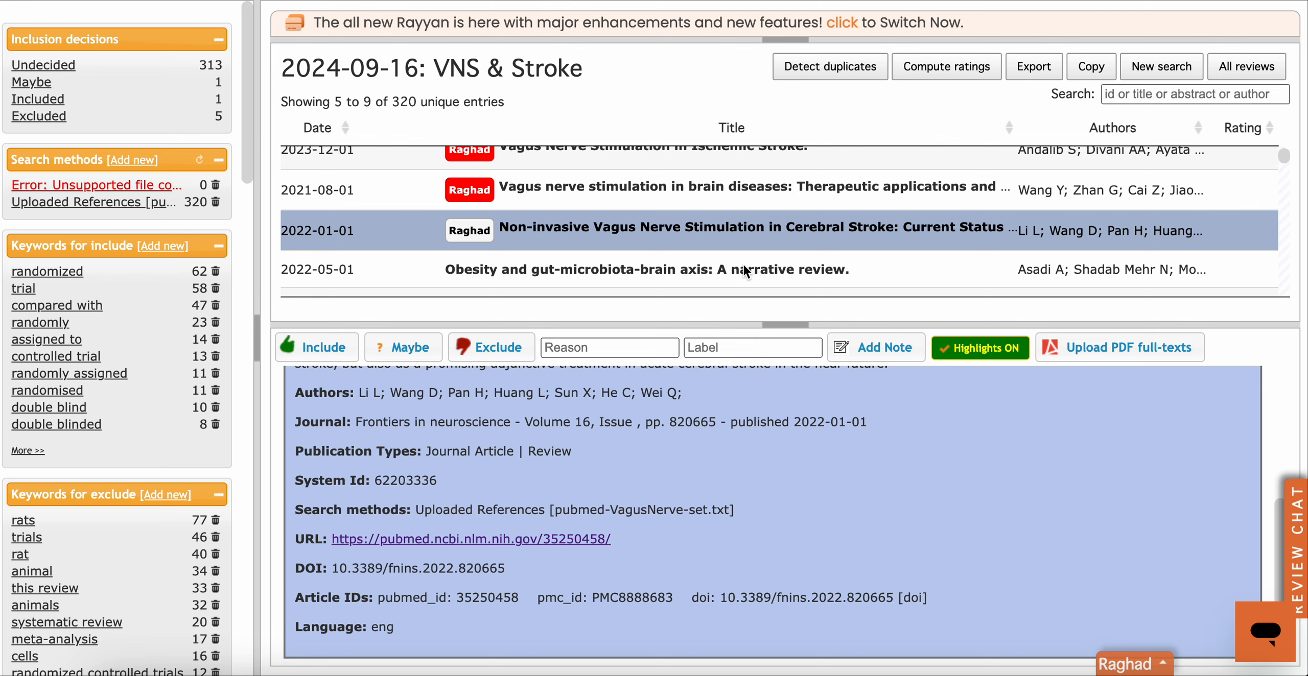
- Exclude the articles "Obesity and gut-microbiota-brain axis: A narrative review" and "Stroke Rehabilitation and Motor Recovery"
double_click(690, 269)
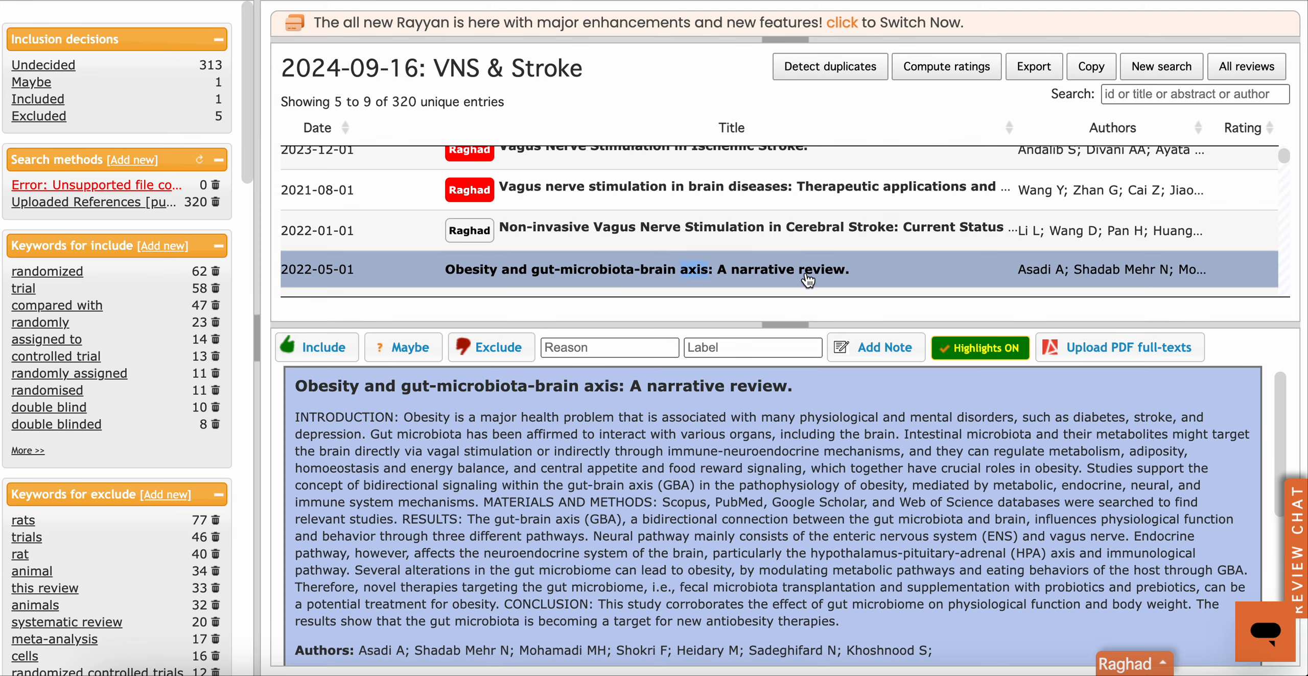
left_click(497, 349)
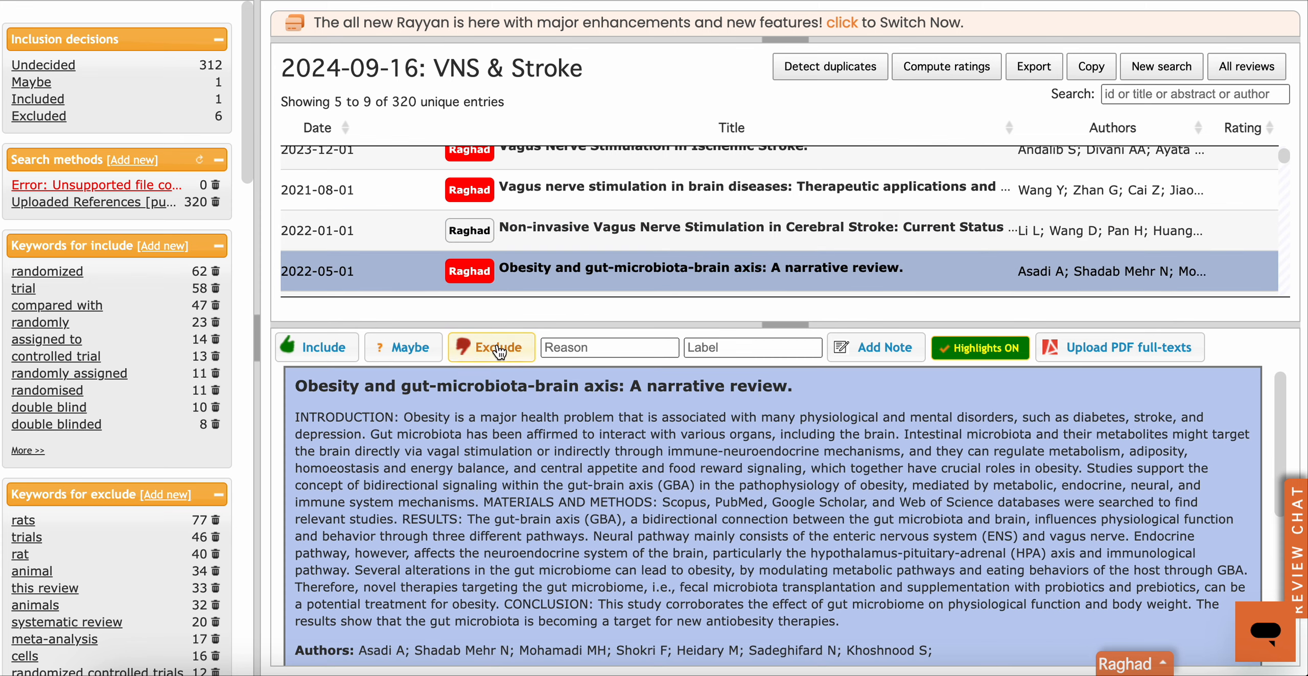
scroll(680, 251, "down", 3)
left_click(672, 221)
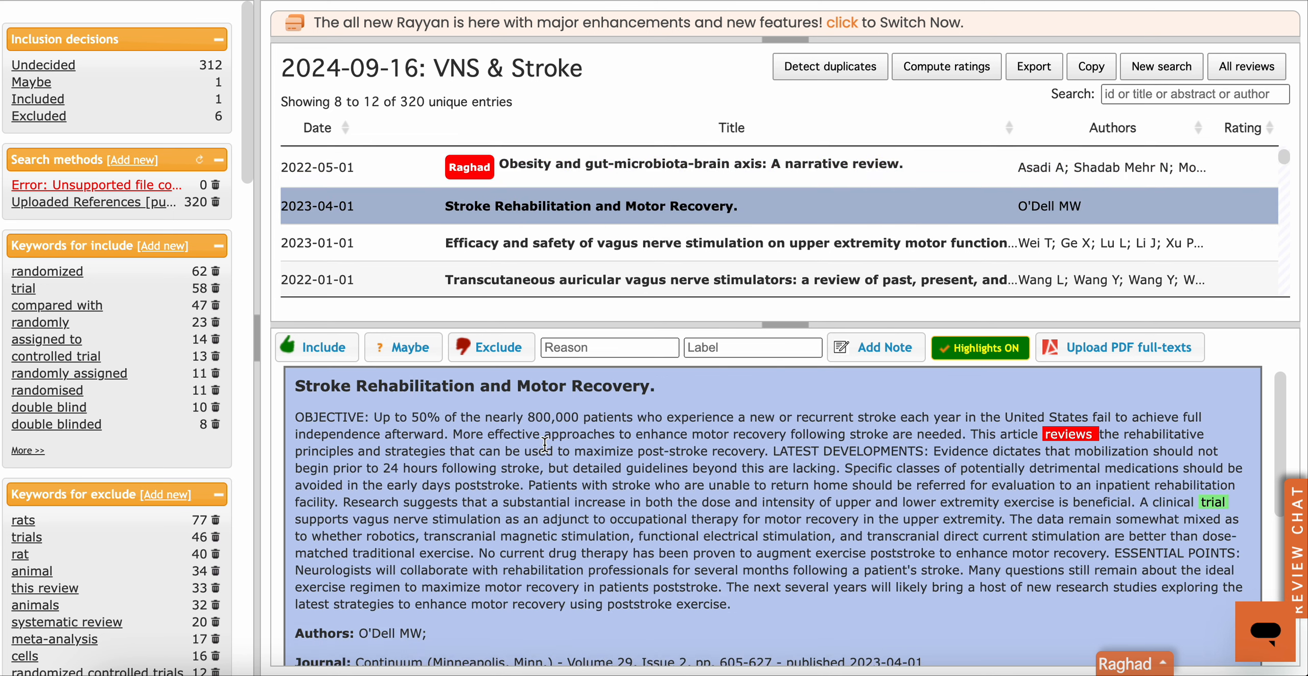
left_click(495, 357)
- Check the outcome and publication type of the meta-analysis on vagus nerve stimulation for upper extremity motor function in stroke, and exclude it
left_click(641, 246)
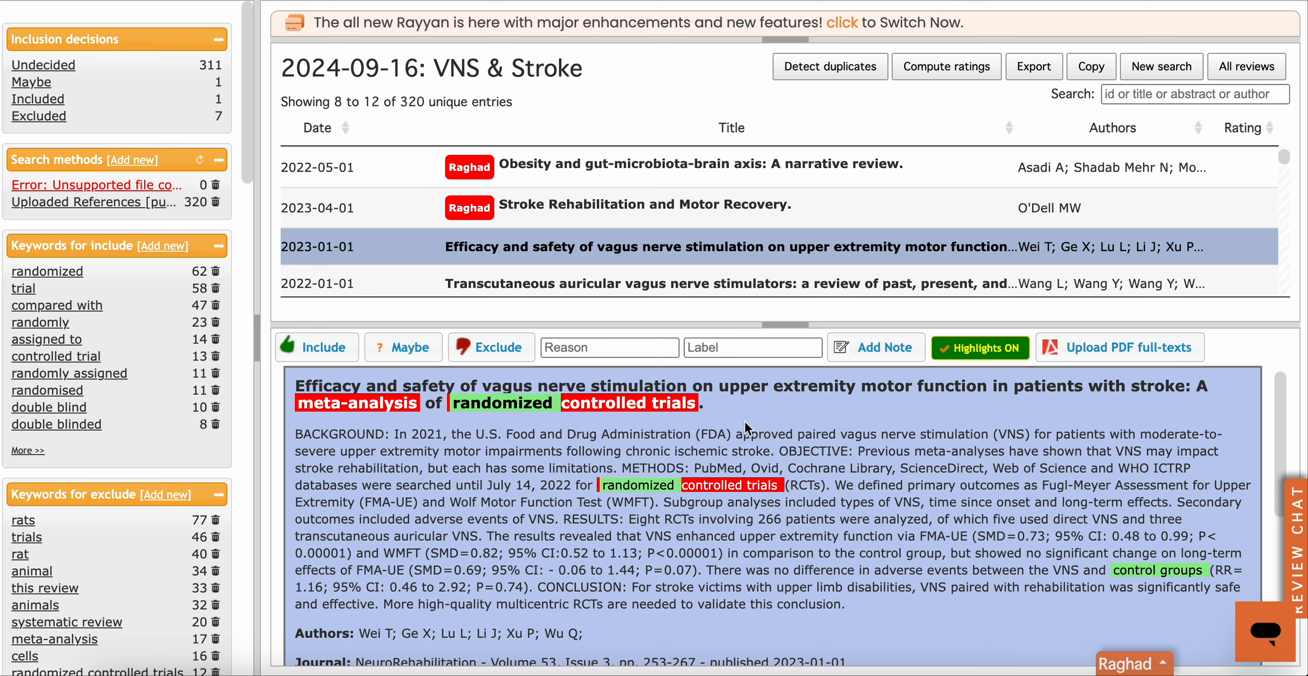
left_click_drag(995, 392, 716, 389)
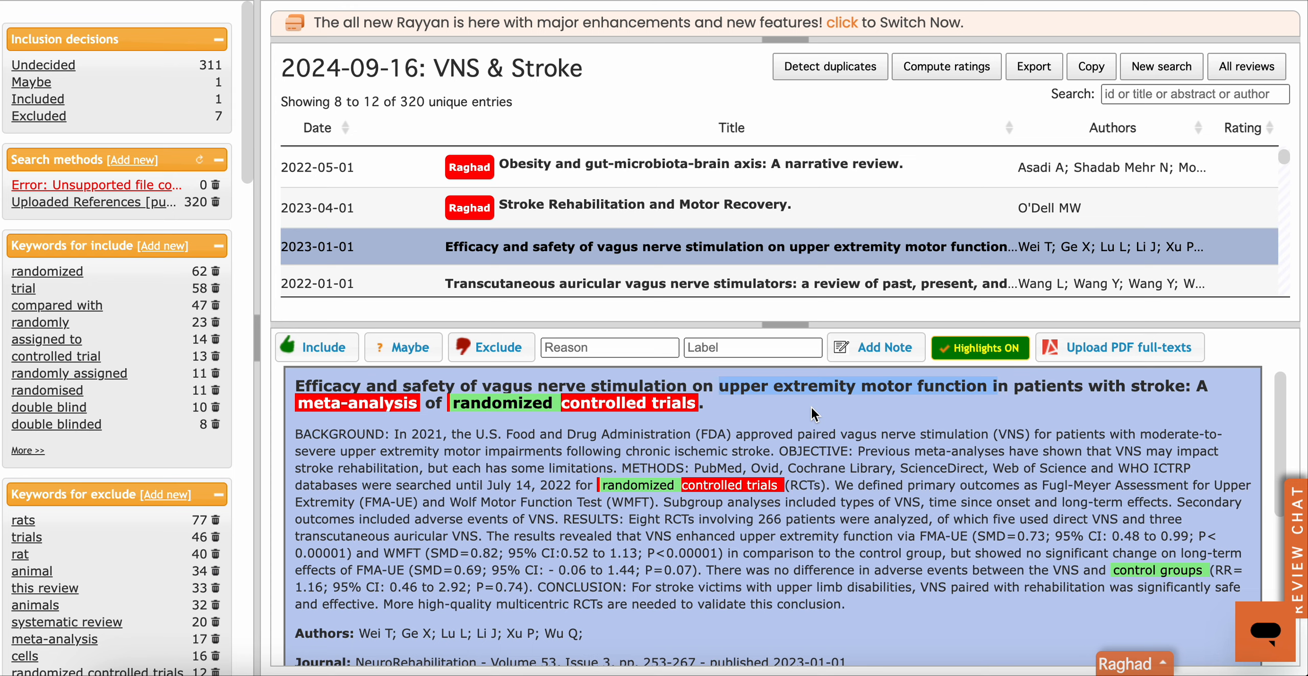
scroll(767, 469, "down", 3)
scroll(766, 469, "down", 3)
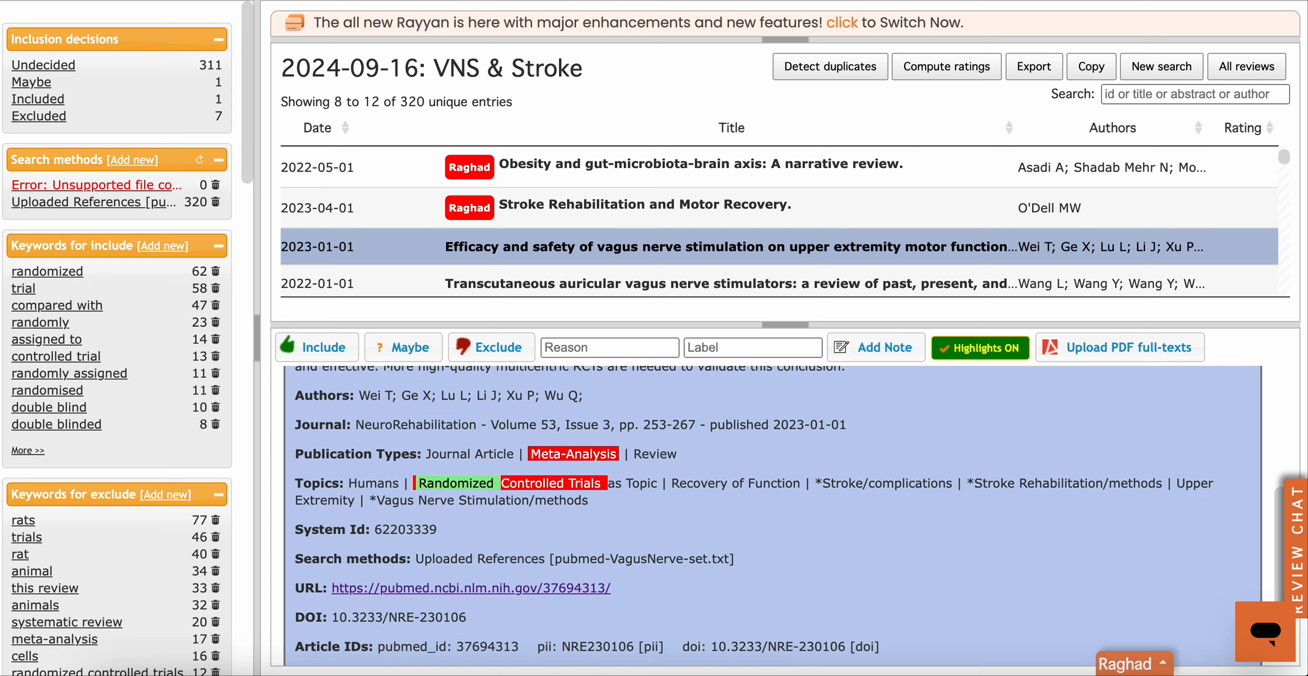
scroll(766, 469, "up", 10)
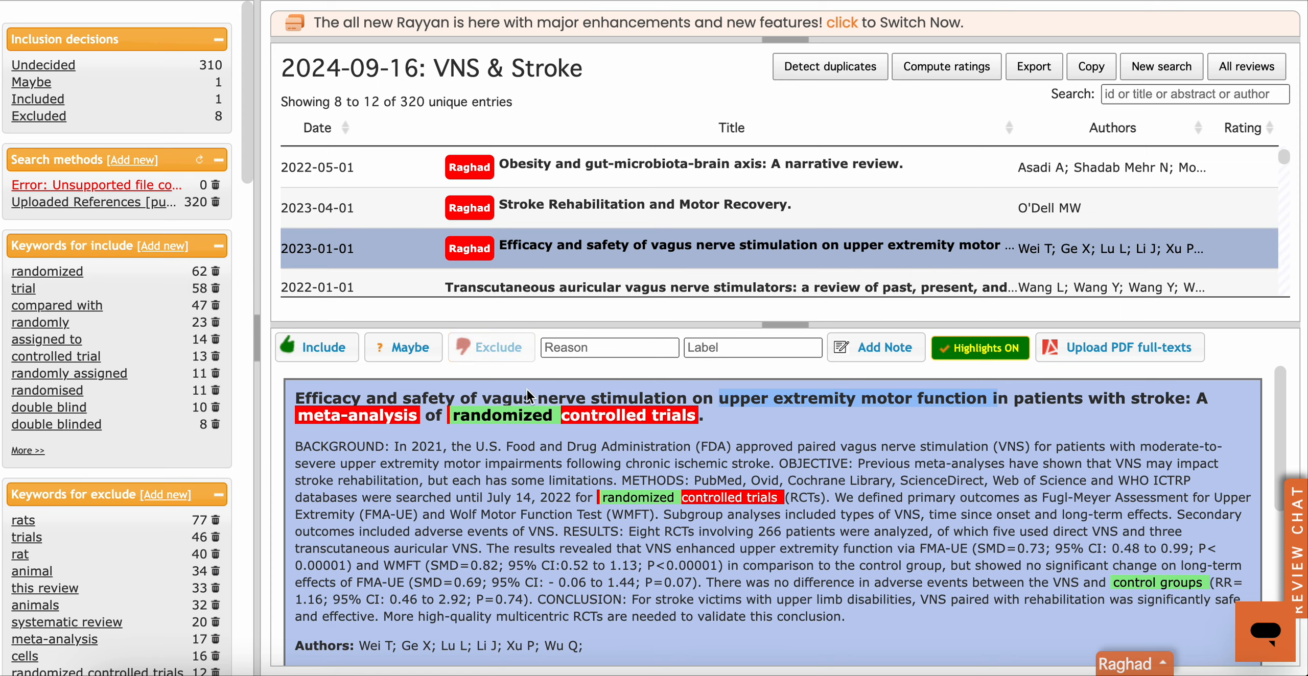
scroll(527, 389, "down", 6)
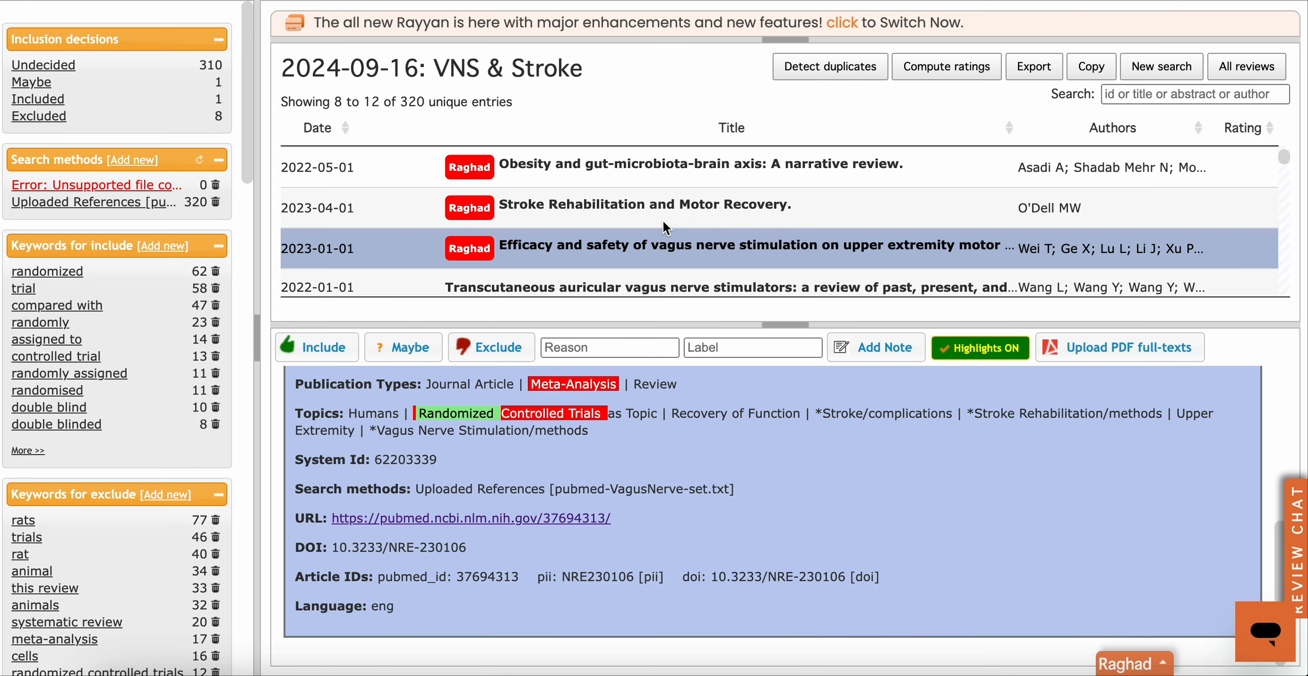
- Read the abstract of "Transcutaneous auricular vagus nerve stimulators: a review of past, present, and future devices" and exclude the article
scroll(662, 228, "down", 2)
left_click(648, 216)
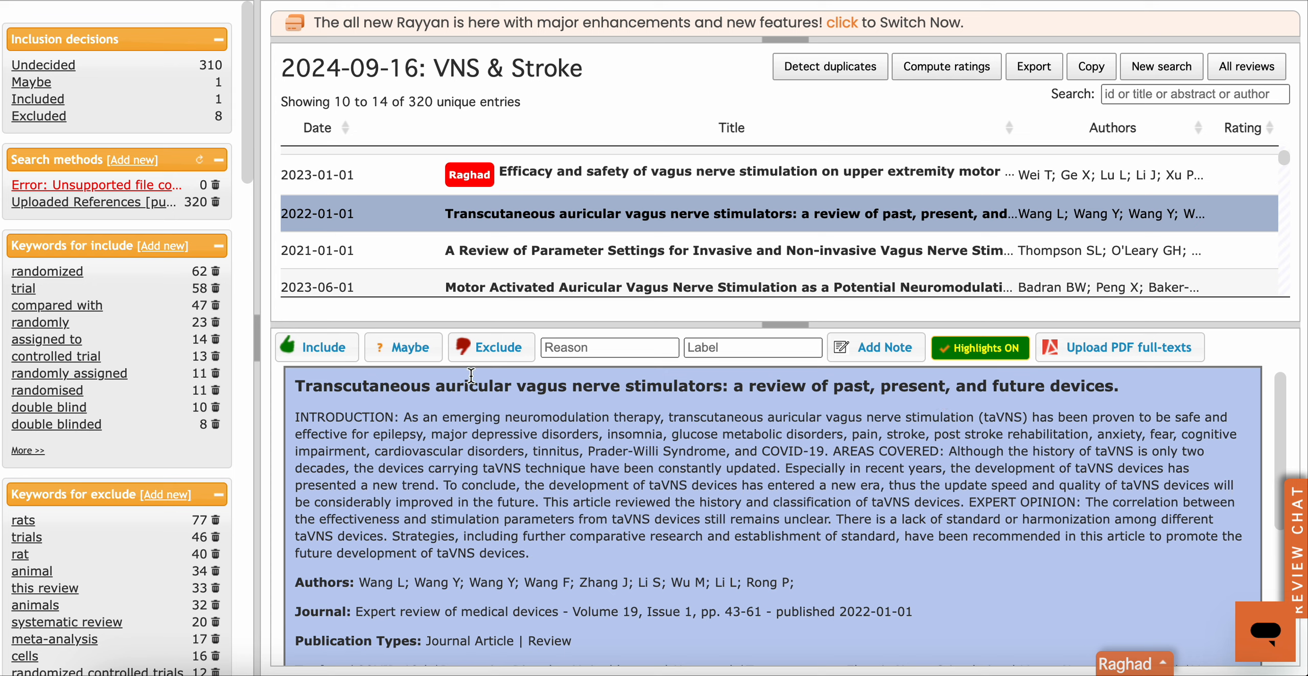
left_click(493, 347)
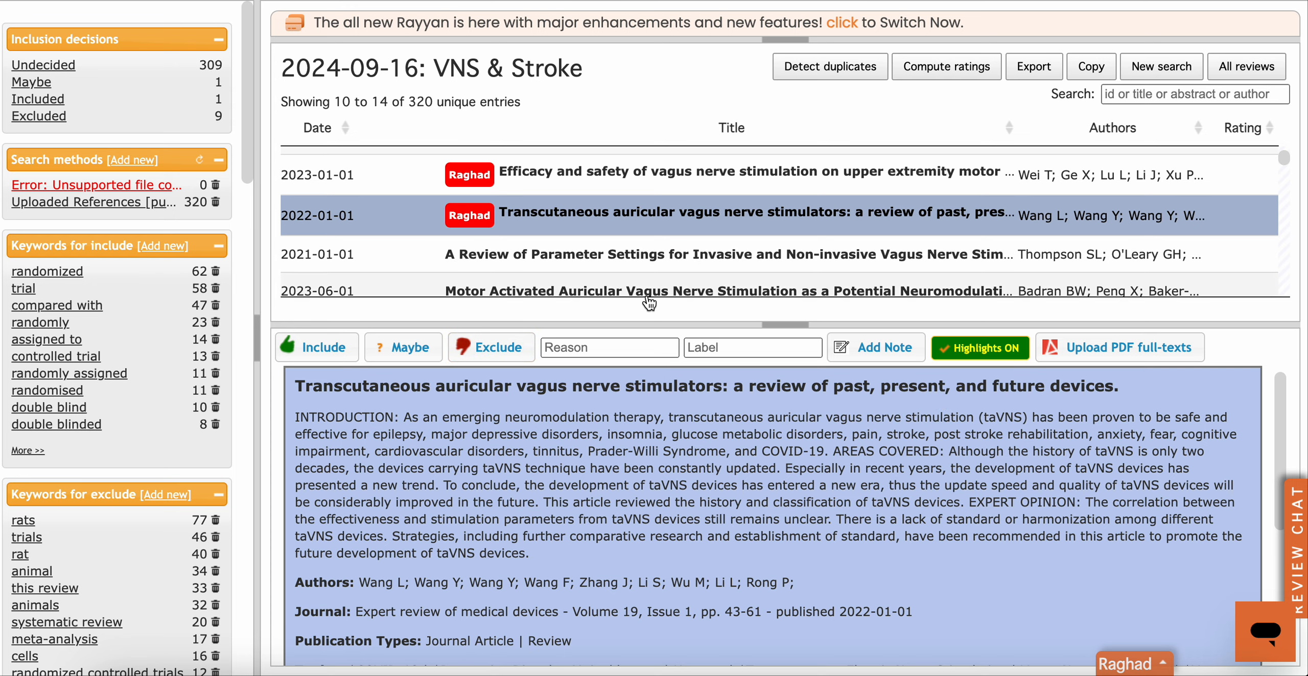
scroll(649, 302, "down", 15)
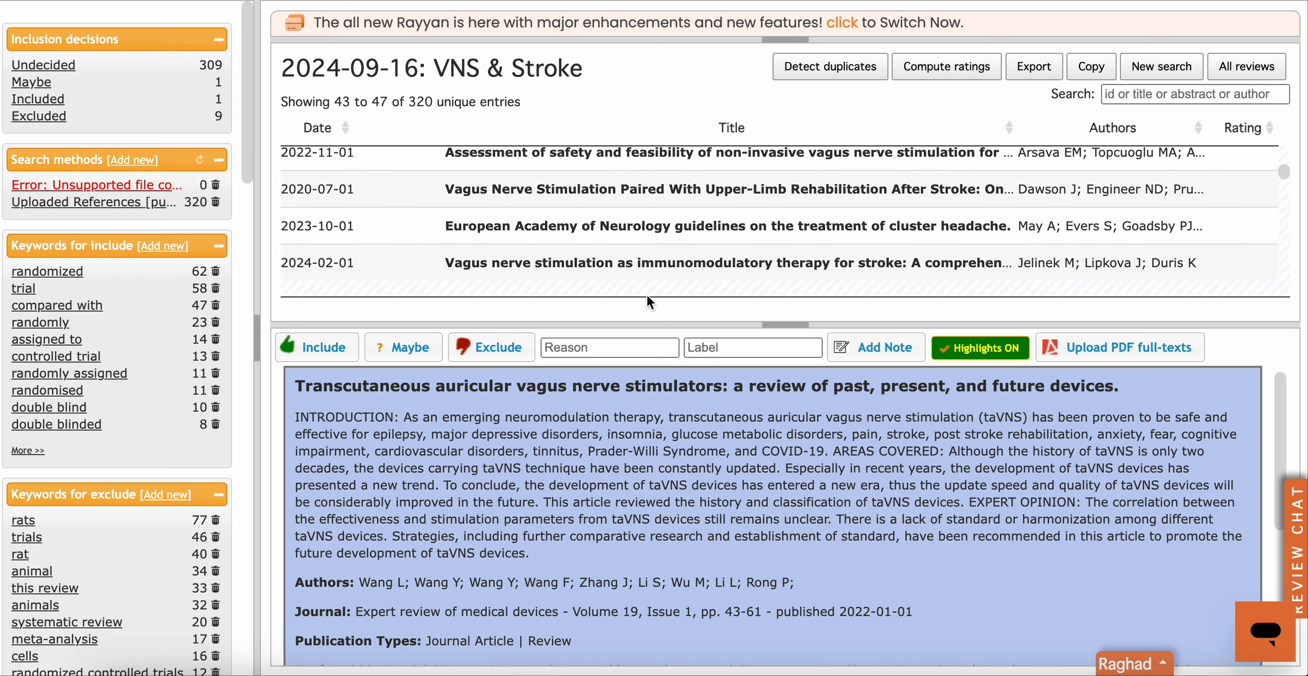
scroll(647, 296, "down", 8)
scroll(646, 296, "up", 8)
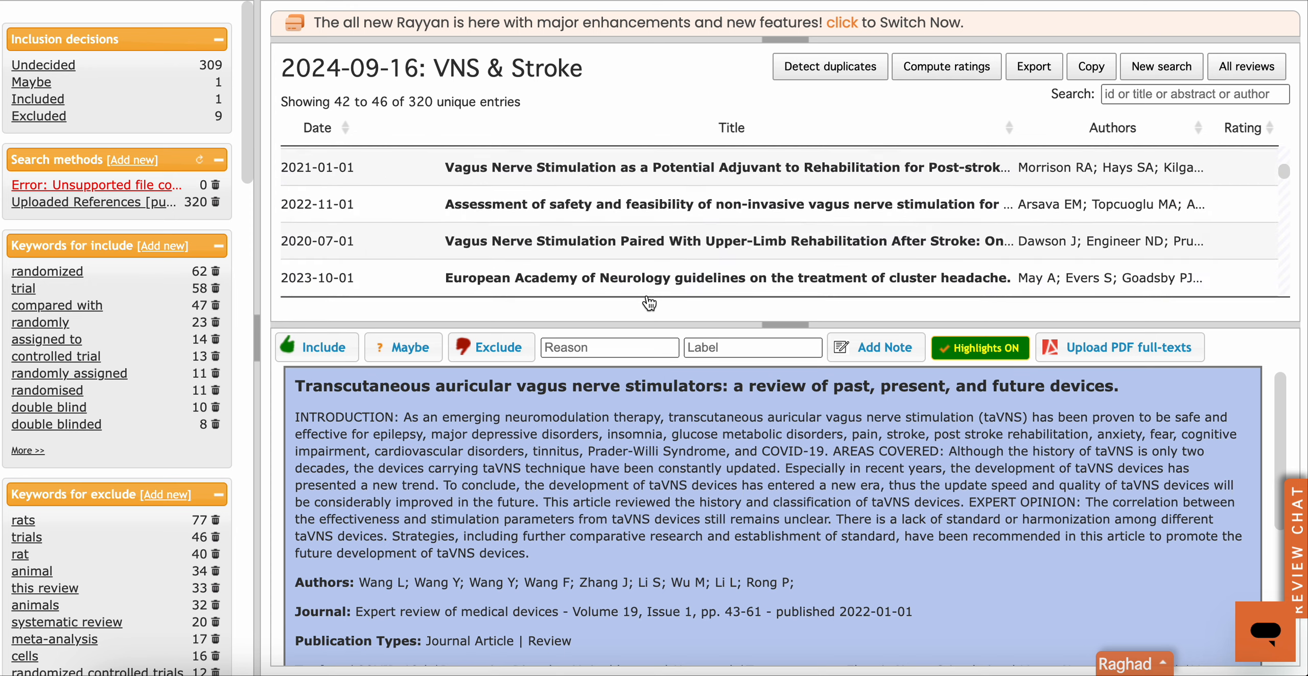
scroll(647, 297, "up", 18)
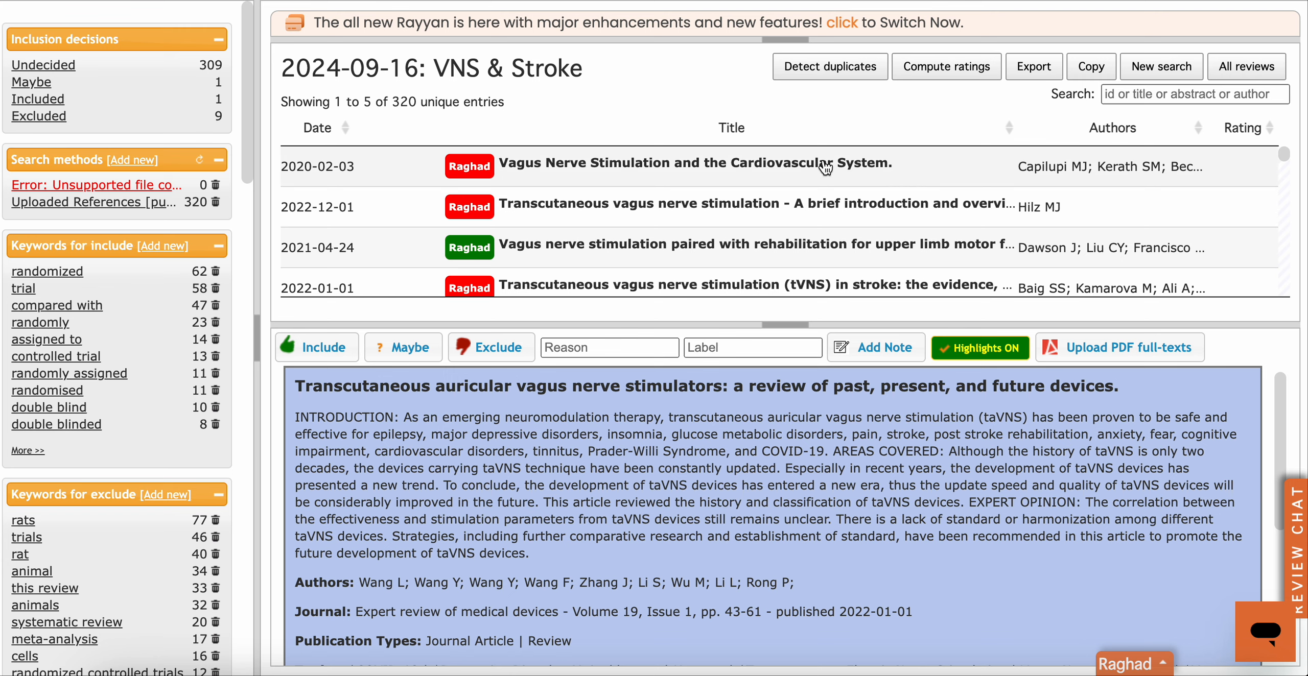
- Run duplicate detection on the review and load its results into the article list, closing the review chat
left_click(847, 72)
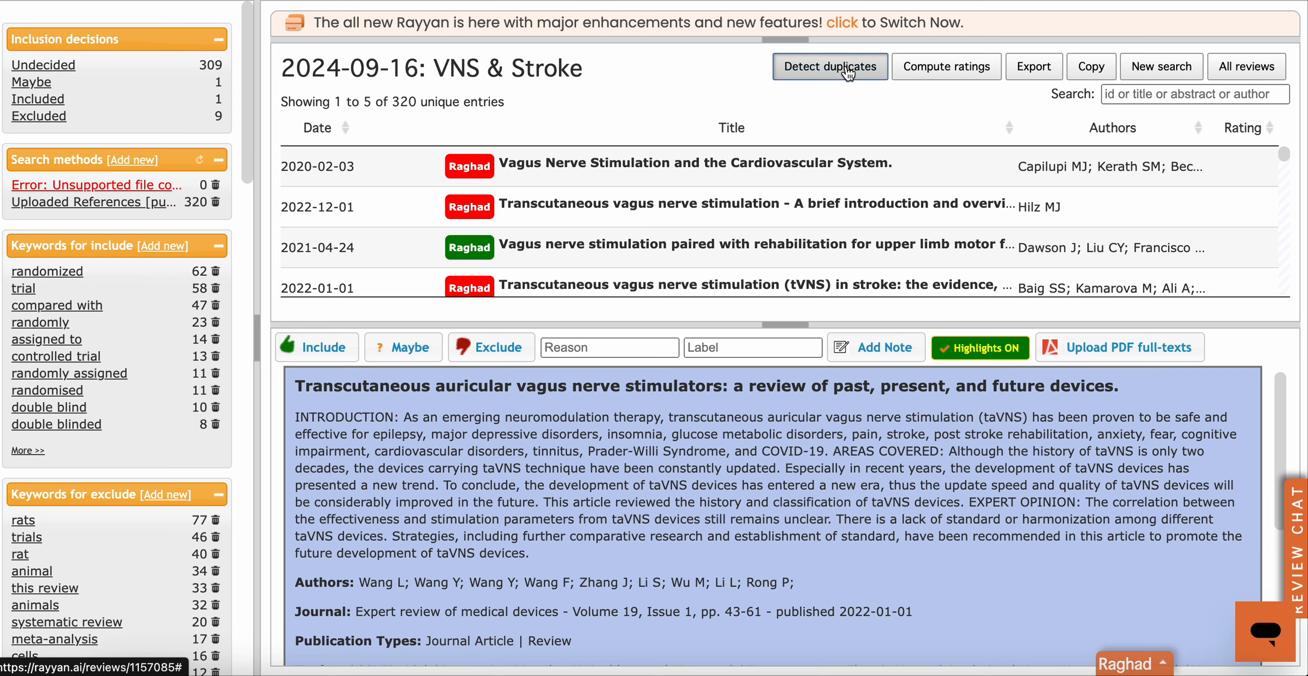
left_click(826, 84)
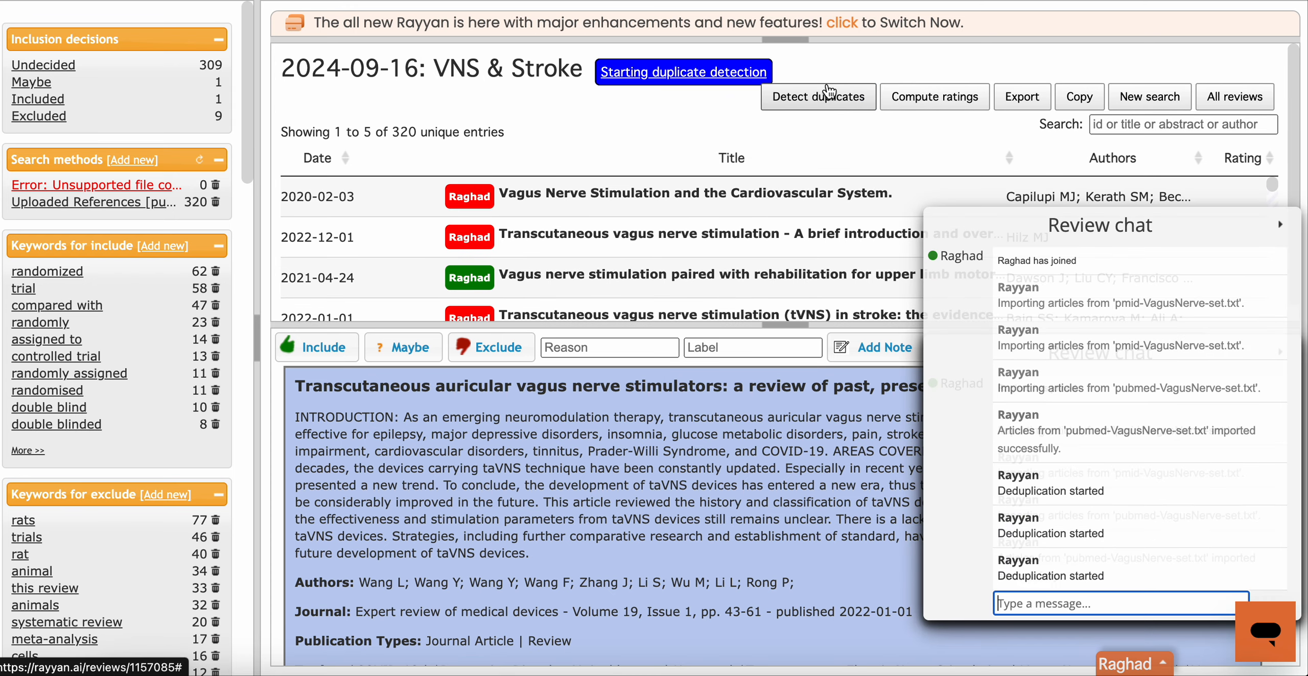
left_click(1280, 227)
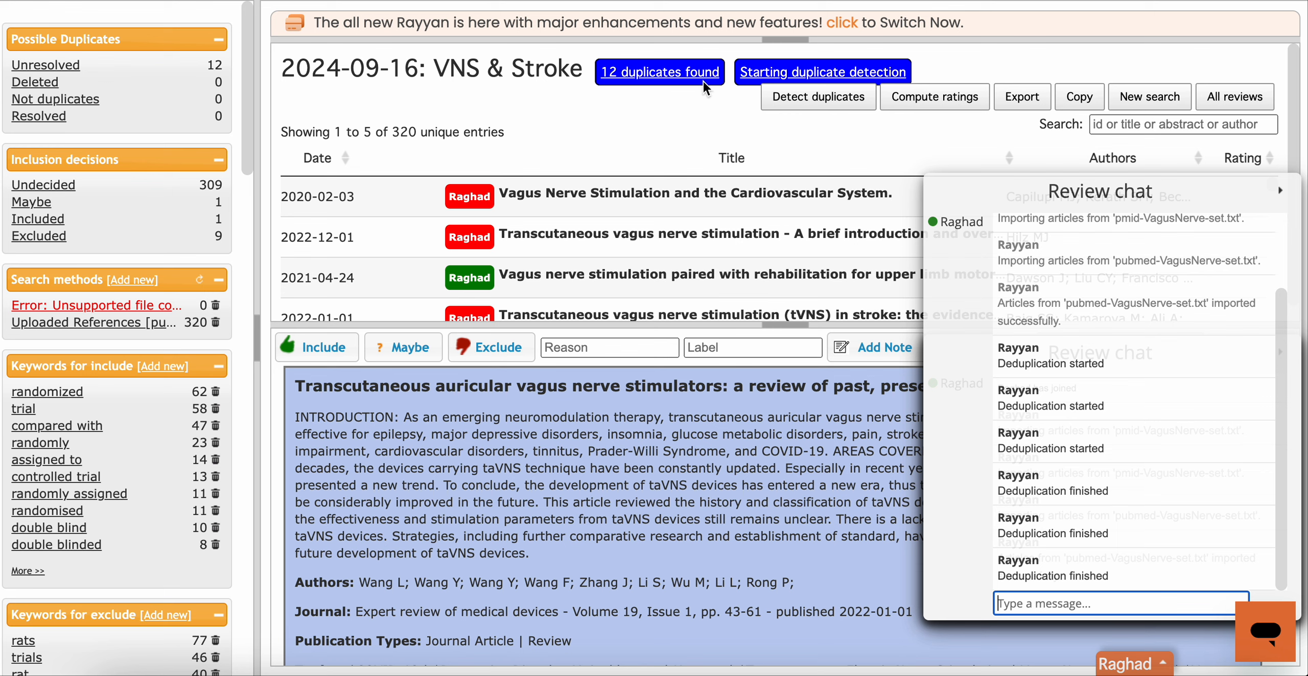
left_click(627, 82)
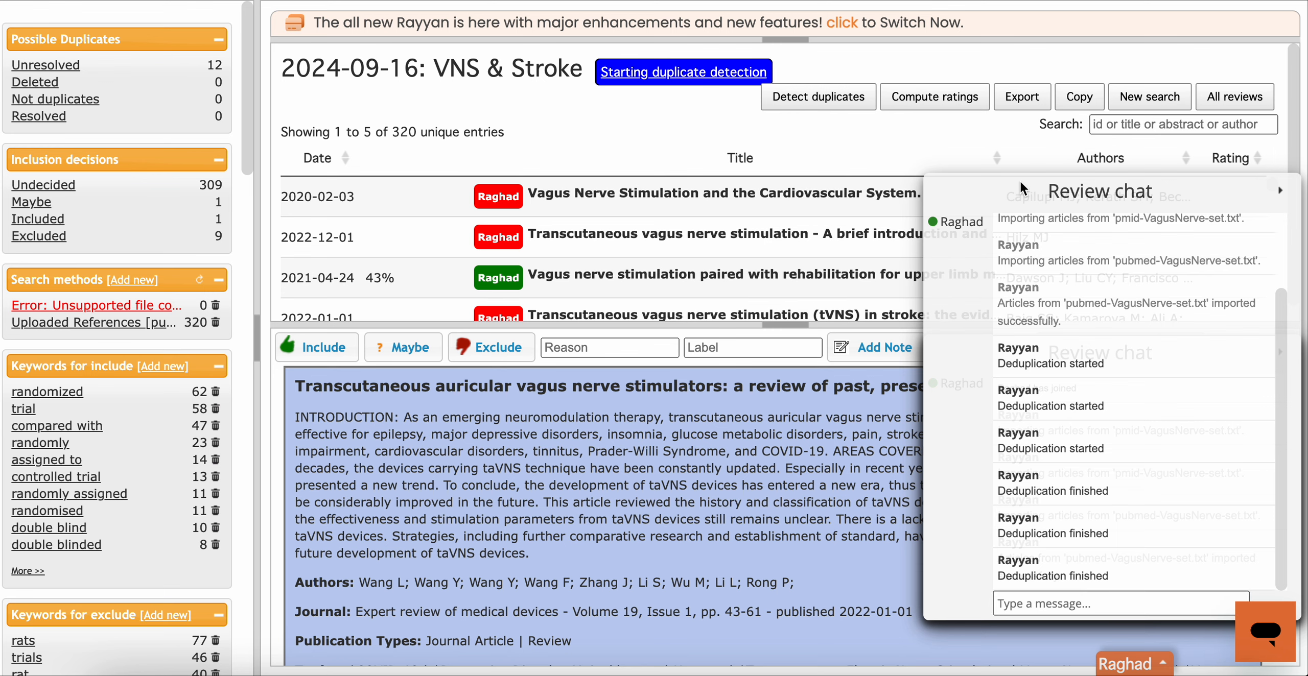
left_click(1287, 200)
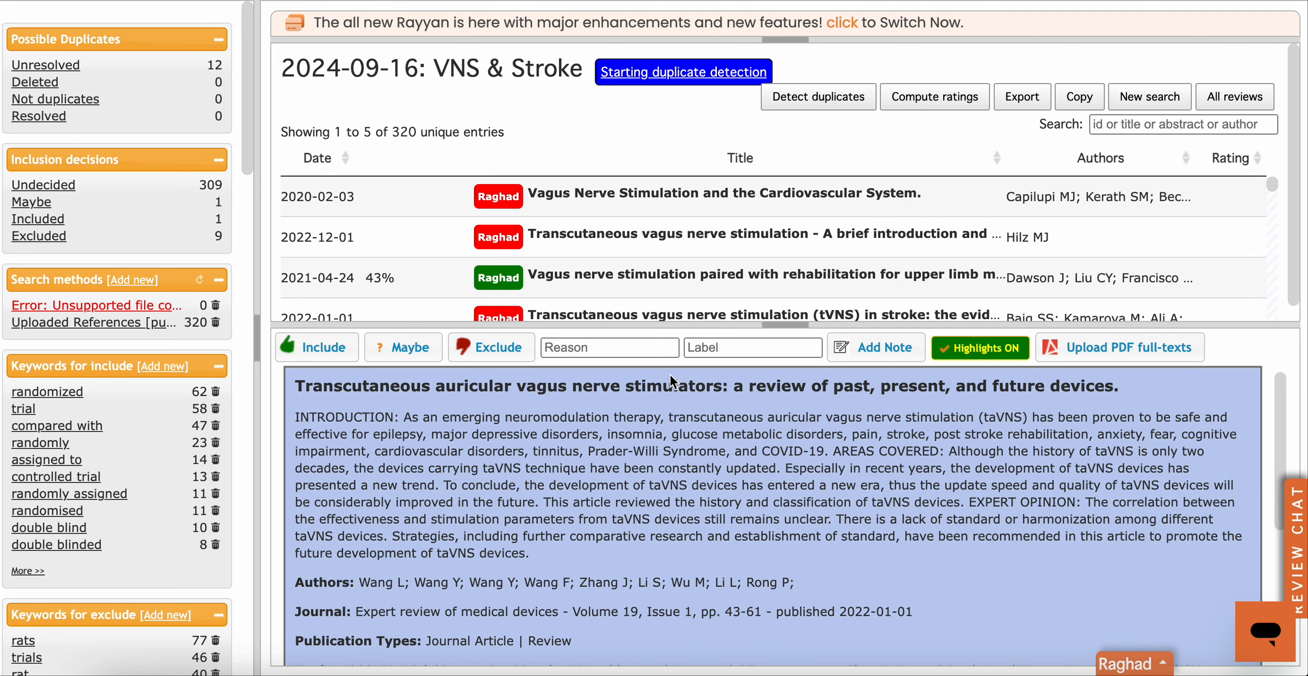